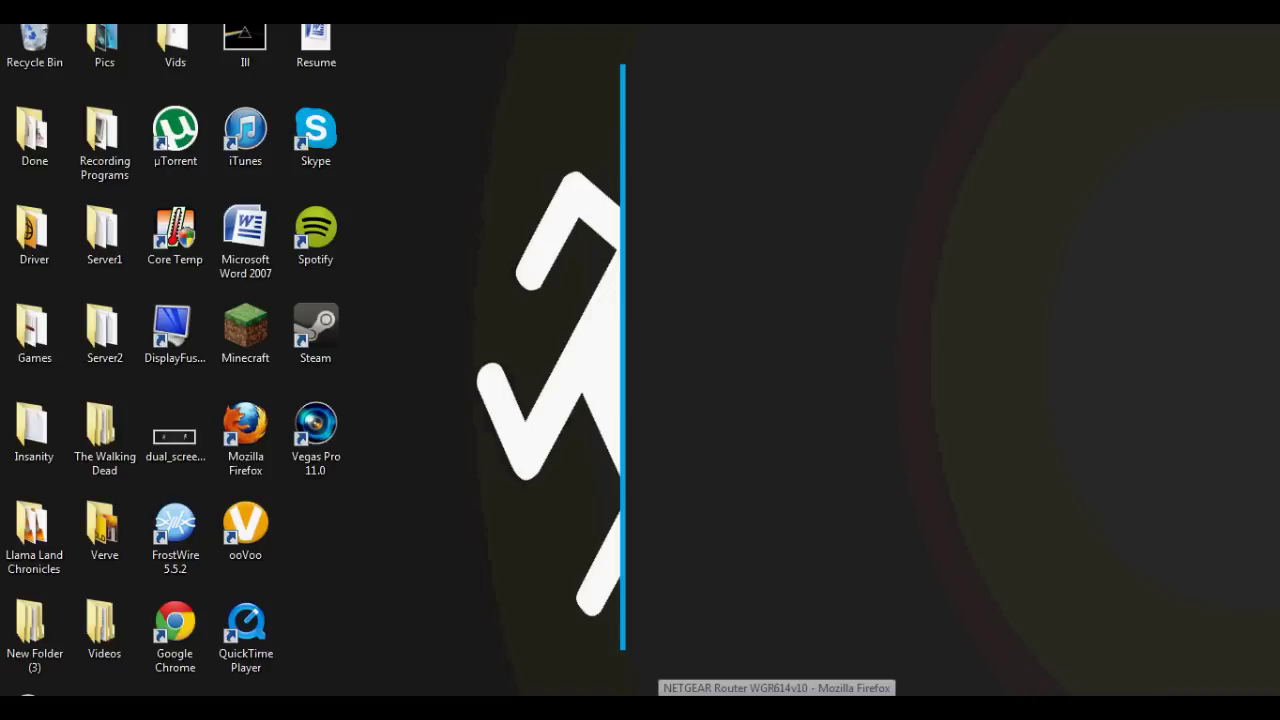
Switch to Firefox and load the router's admin page at 192.168.1.1
left_click(776, 694)
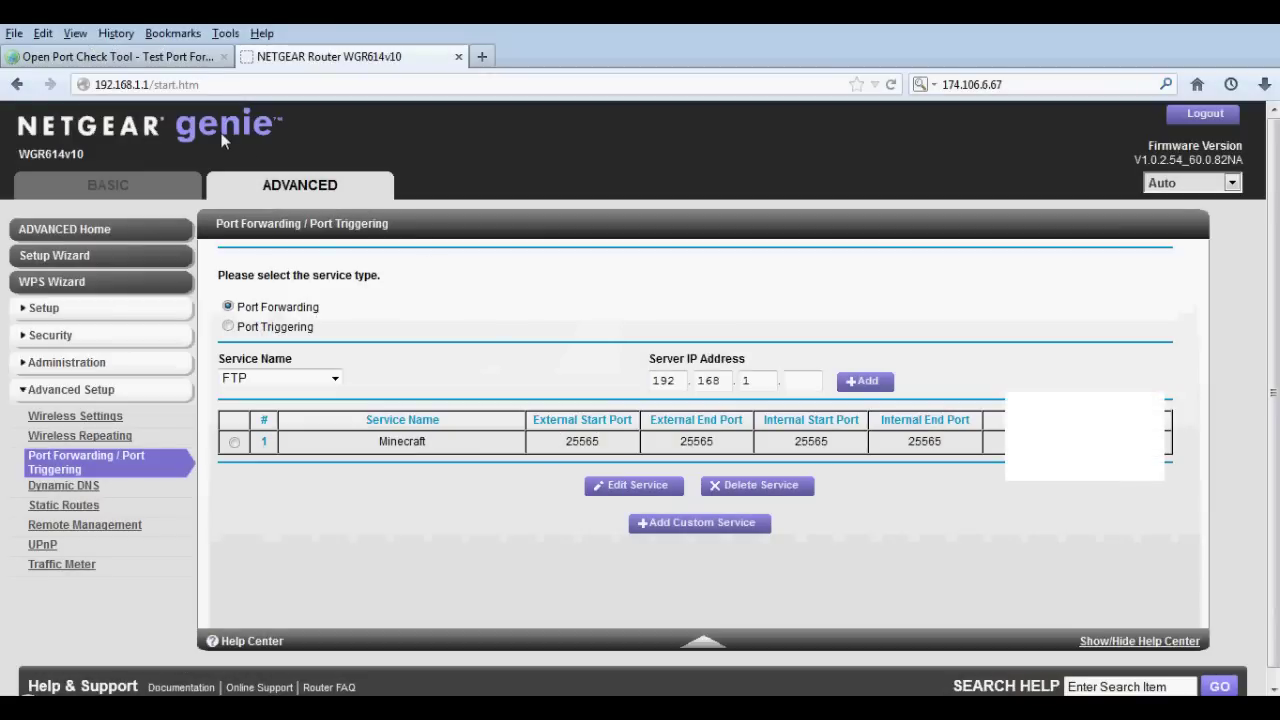
left_click(200, 84)
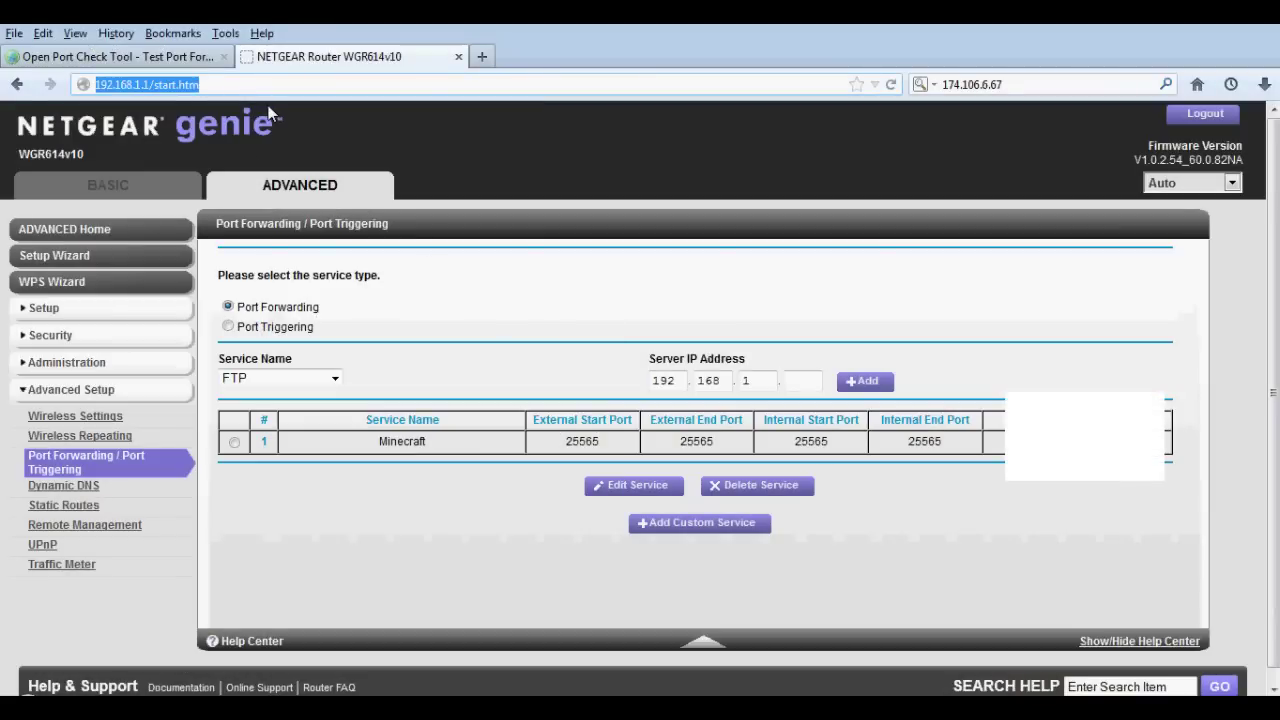
type("192.")
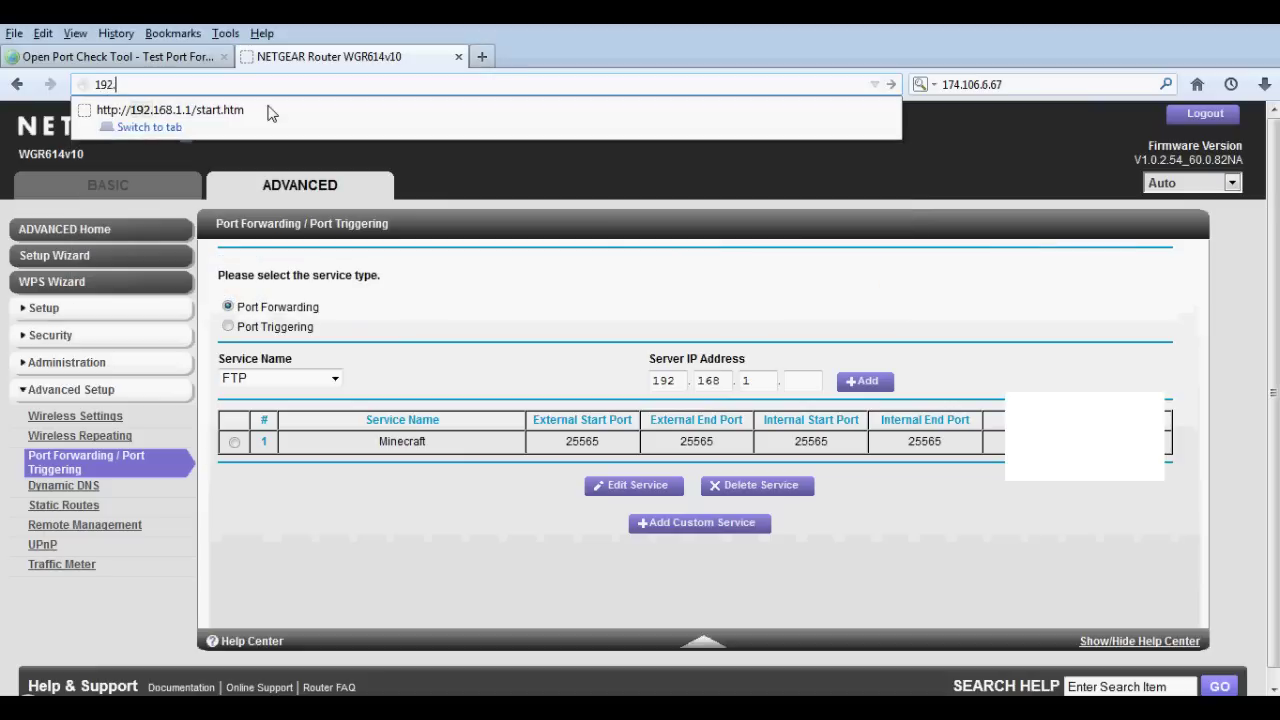
type("168.1.1")
key("Return")
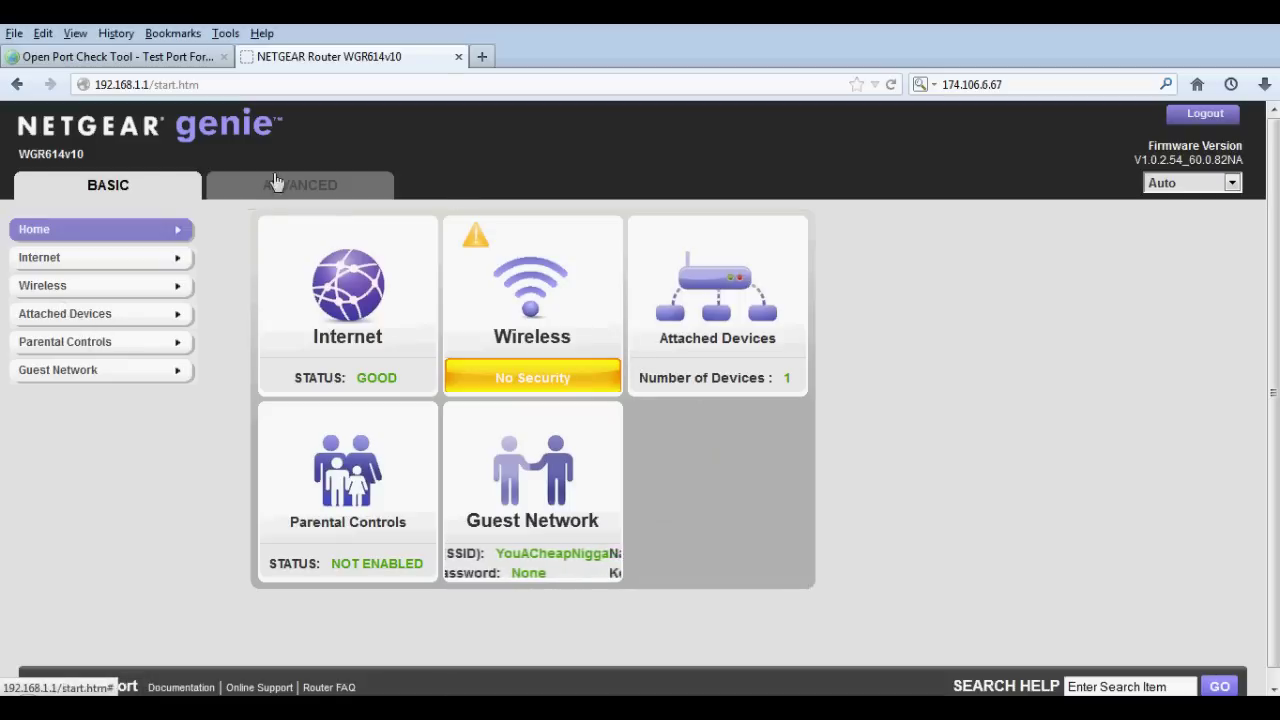
Open the router's Port Forwarding / Port Triggering page in the advanced setup and dismiss the incoming Skype call
left_click(297, 198)
left_click(107, 395)
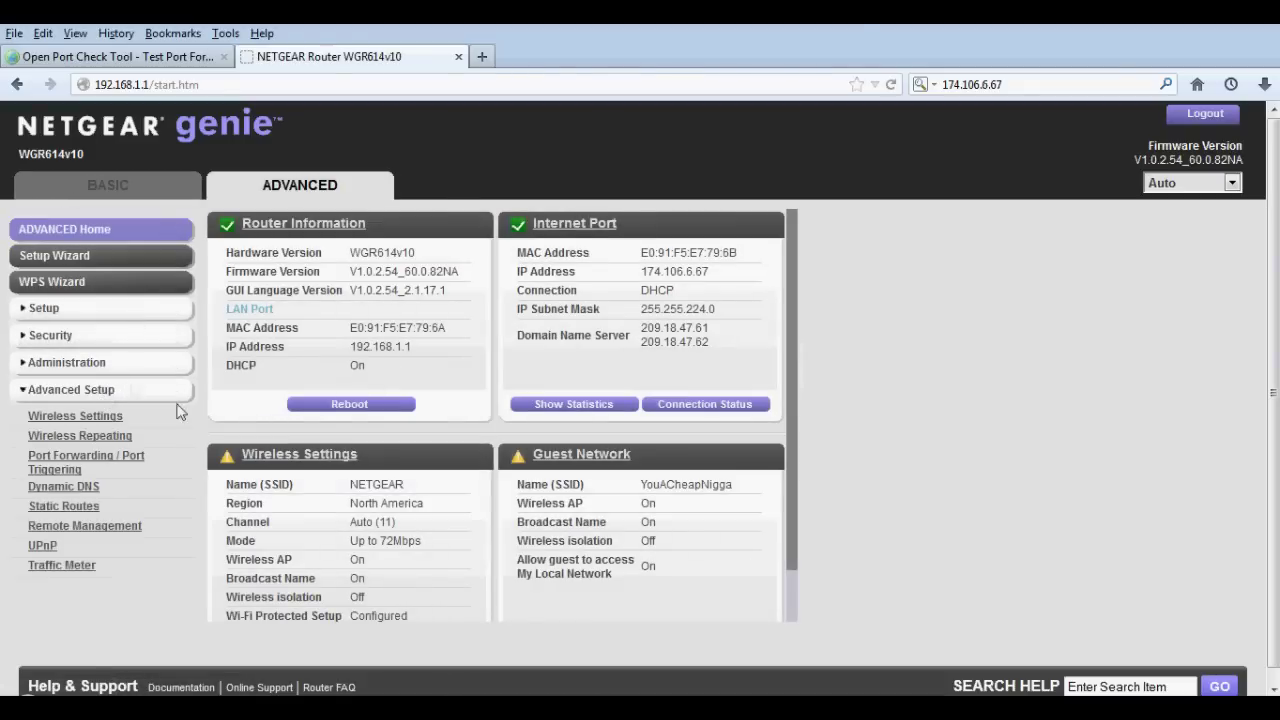
left_click(70, 467)
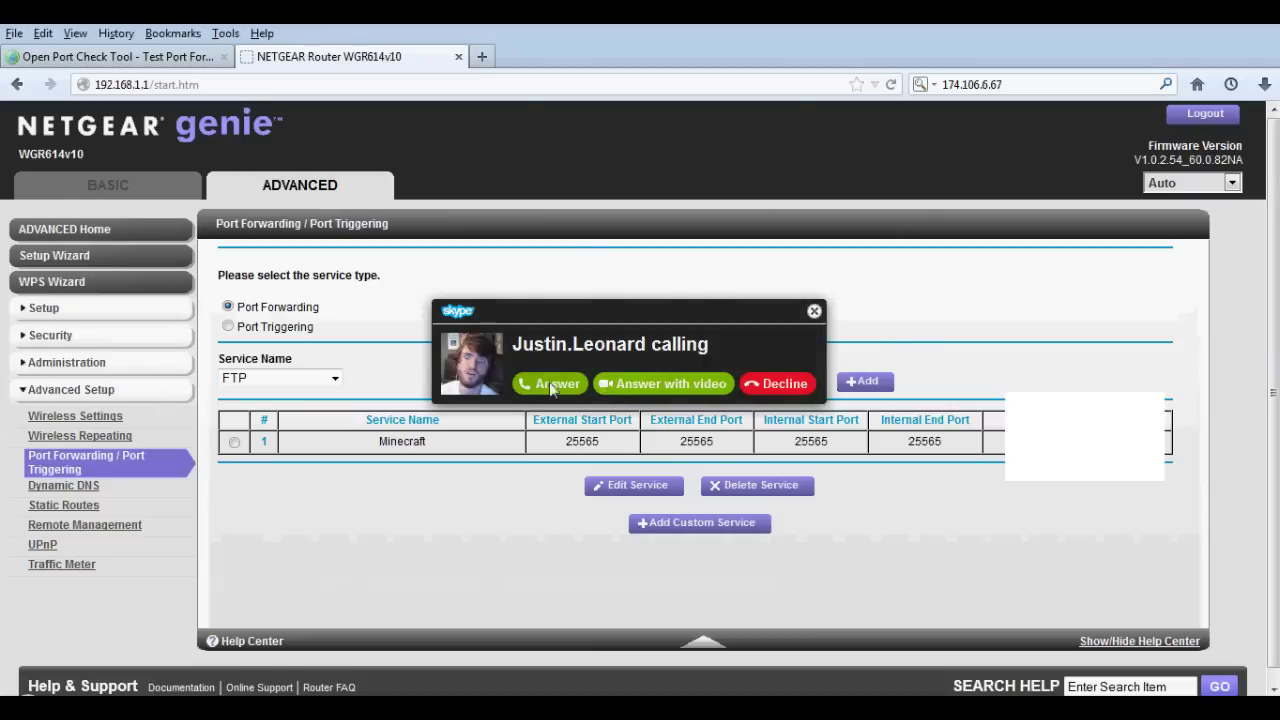
left_click(814, 311)
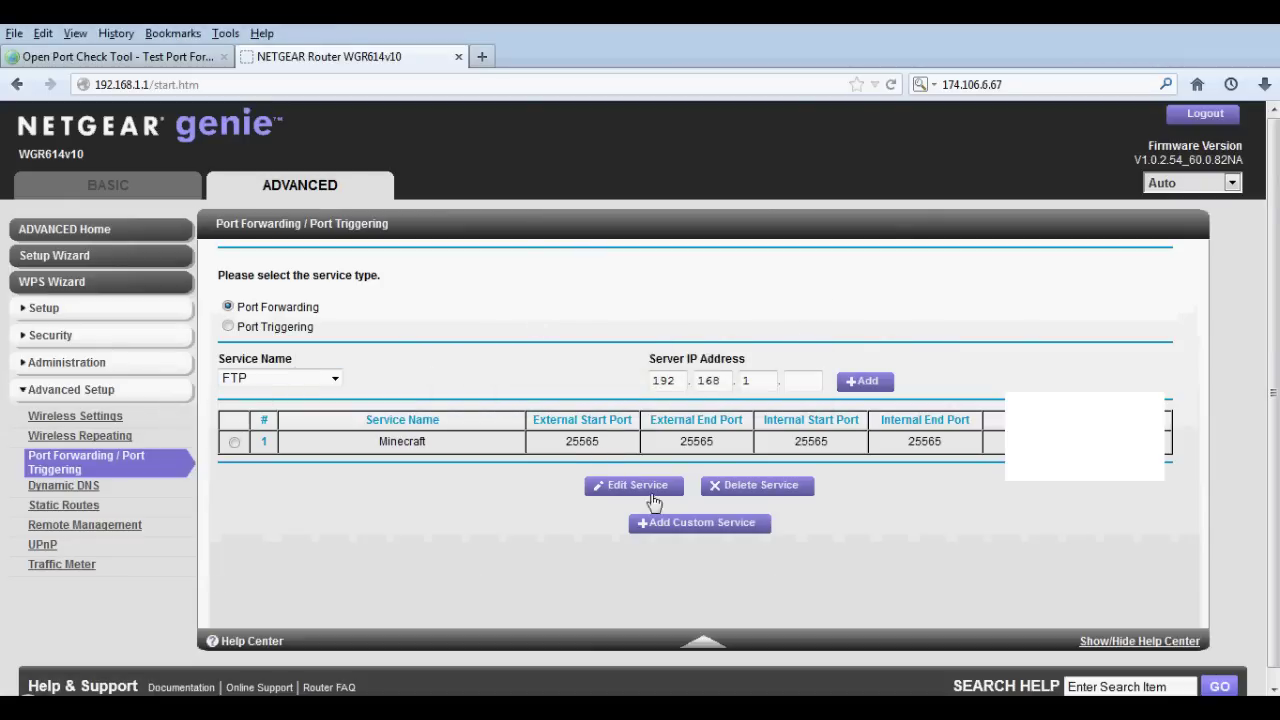
Fill in a custom port forwarding service named Minecraft with external starting and ending ports 25565
left_click(674, 528)
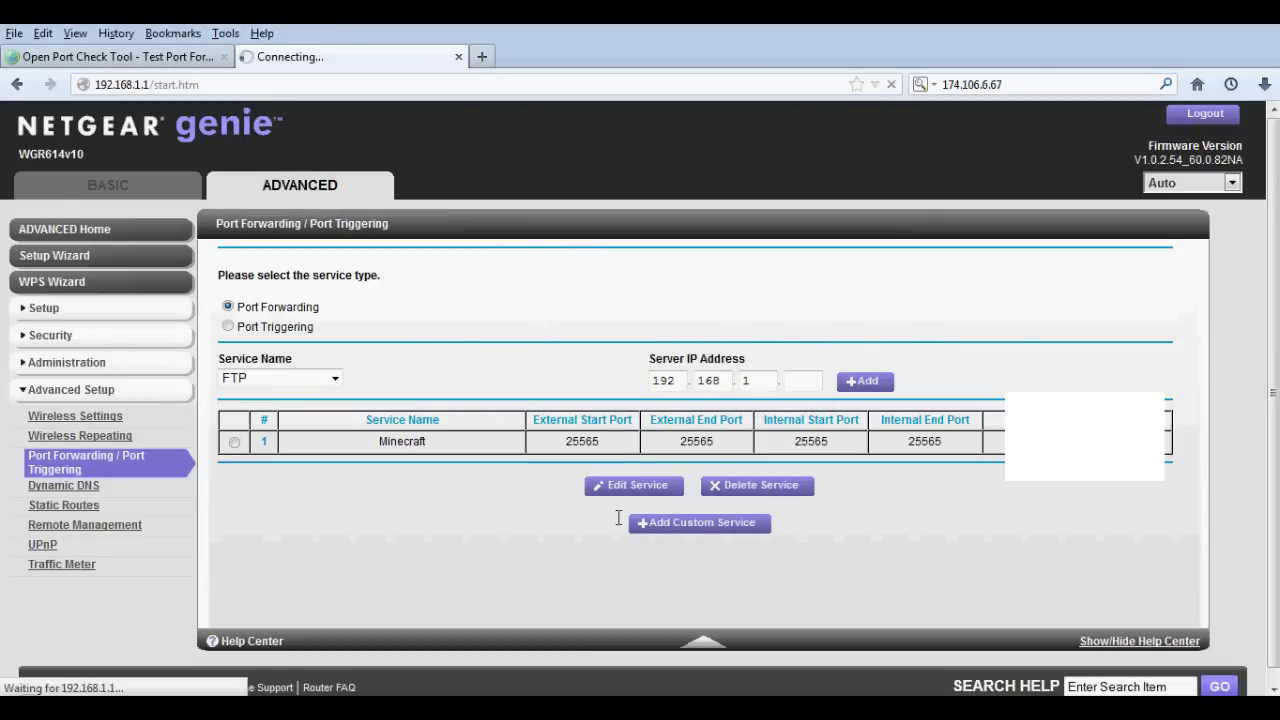
left_click(661, 308)
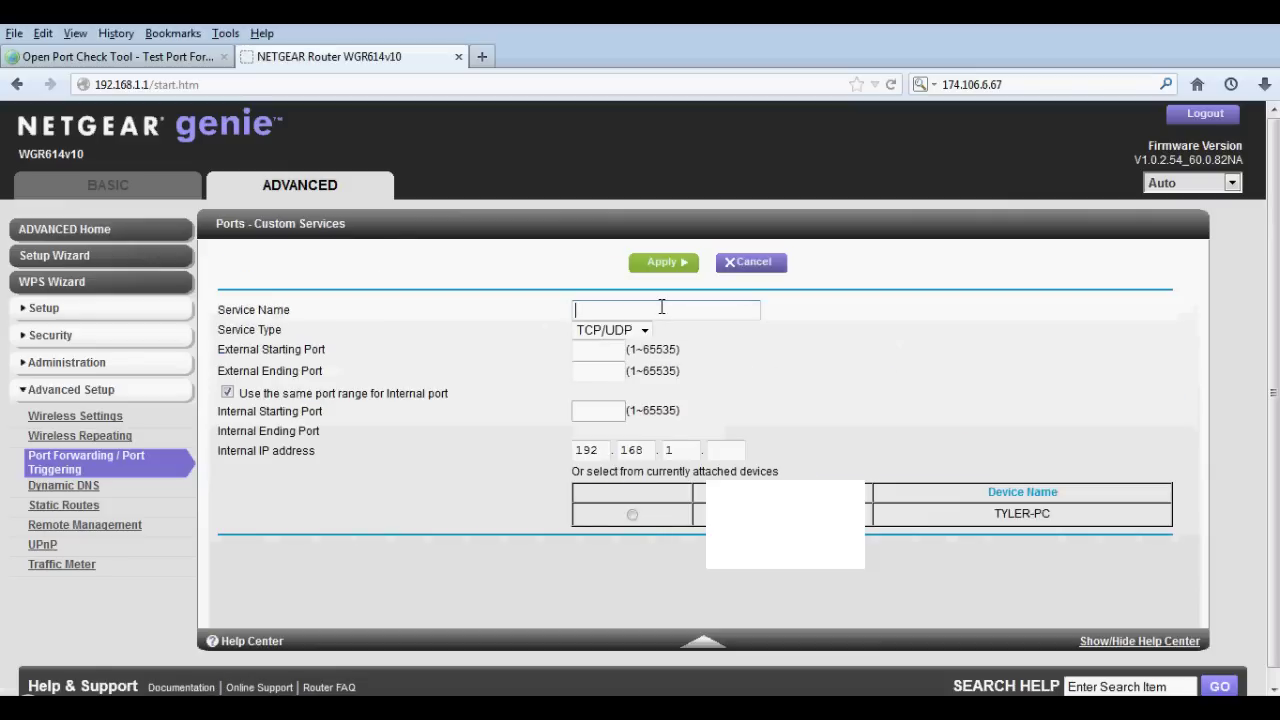
type("Minecraft")
key("Tab")
key("Tab")
type("2")
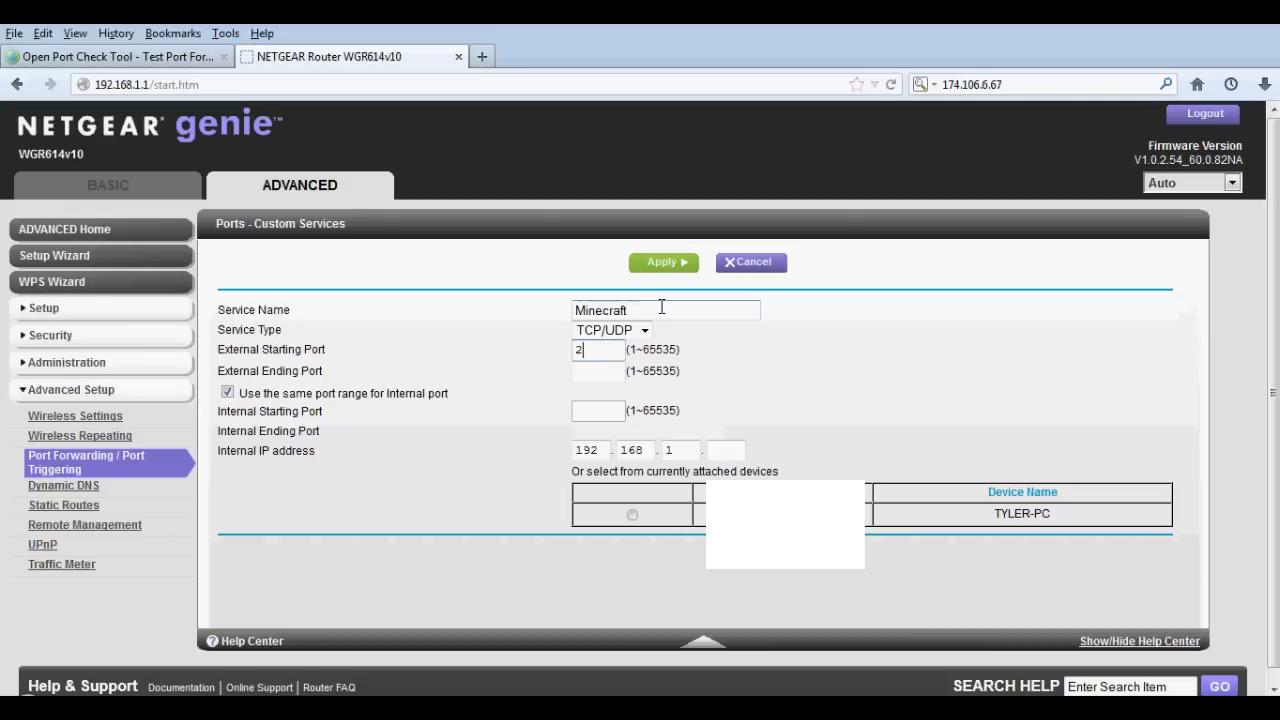
type("5565")
key("Tab")
type("2556")
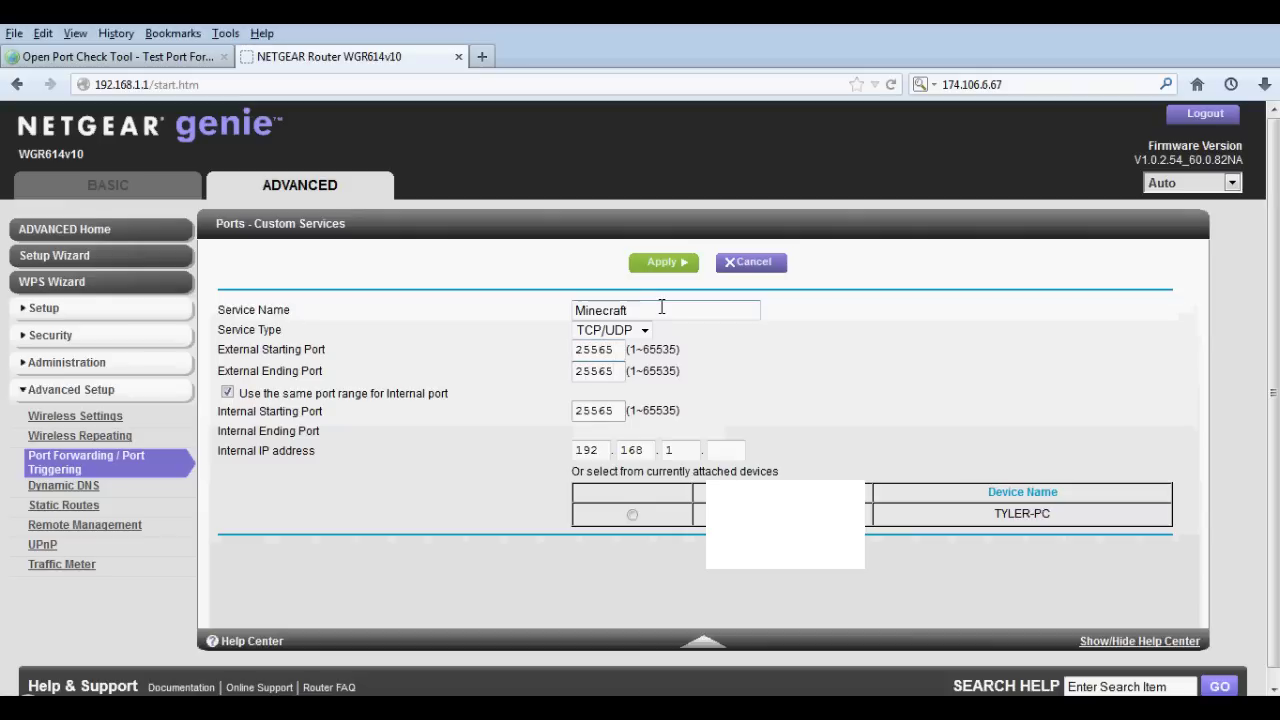
type("5")
key("Tab")
Run IPCONFIG in a Command Prompt to look up the computer's IPv4 address, and discard the custom service form
key("super")
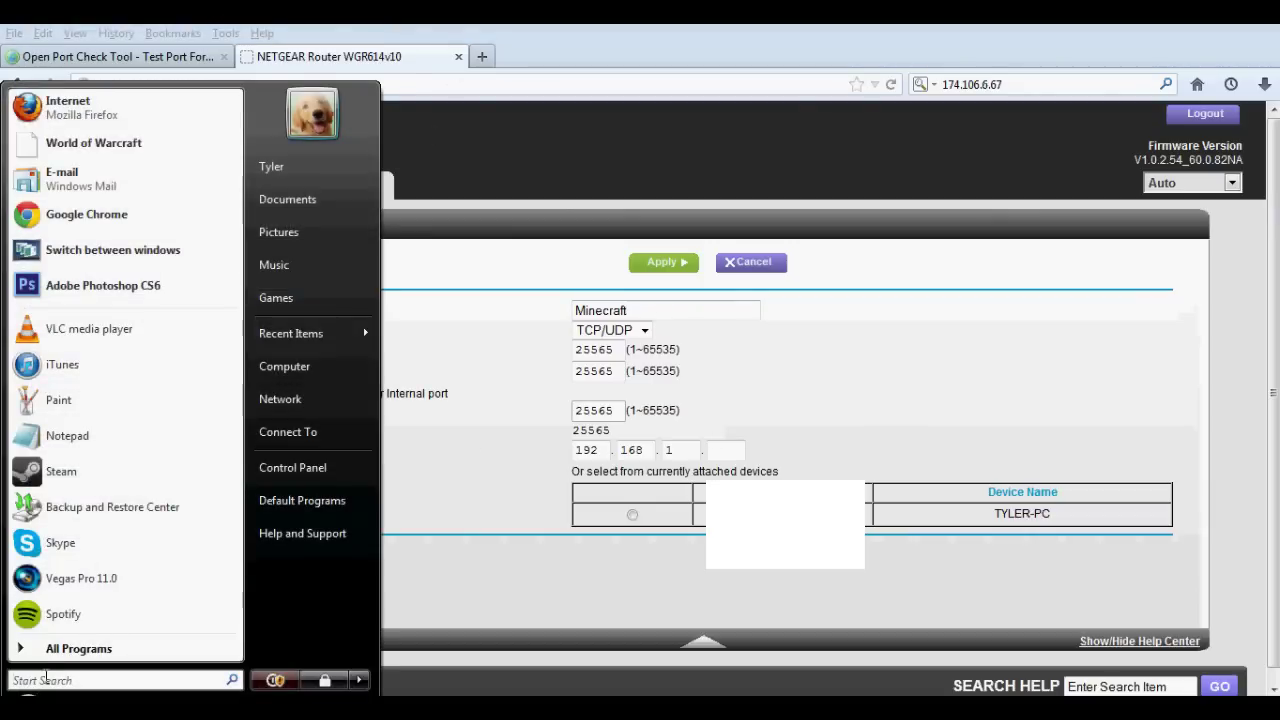
type("CMD")
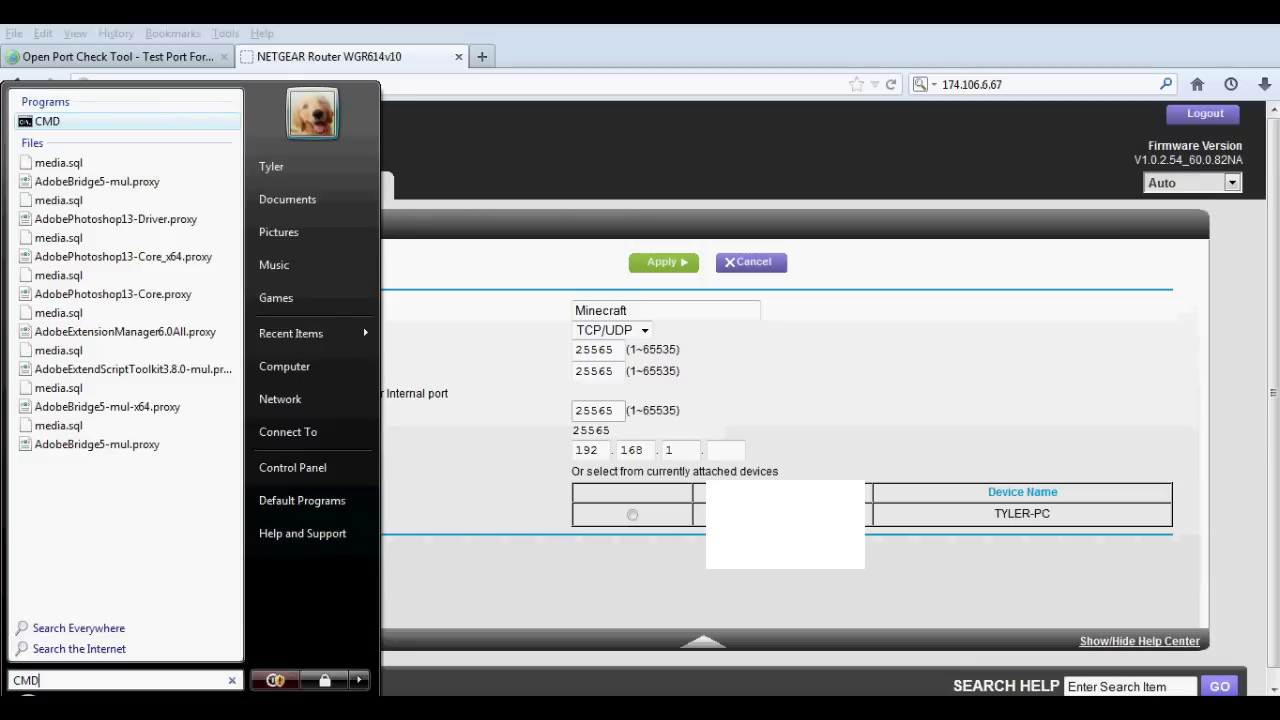
left_click(141, 124)
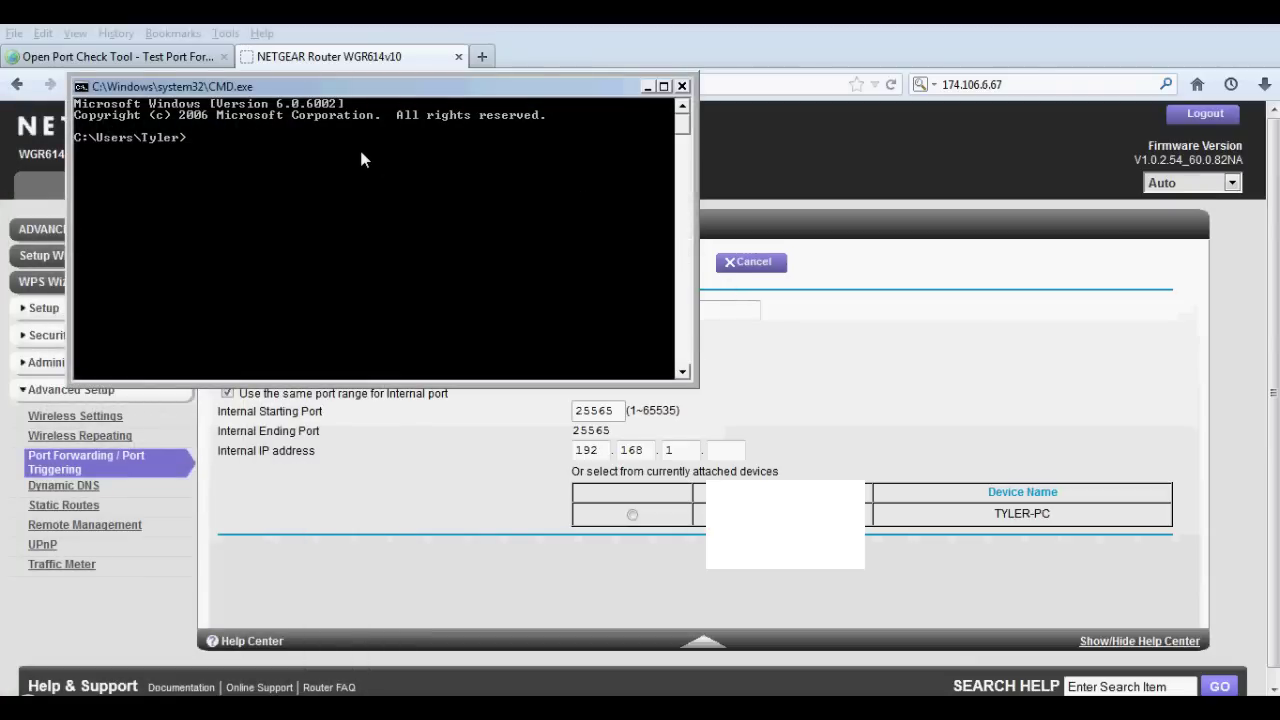
type("IPCONFIG")
key("Return")
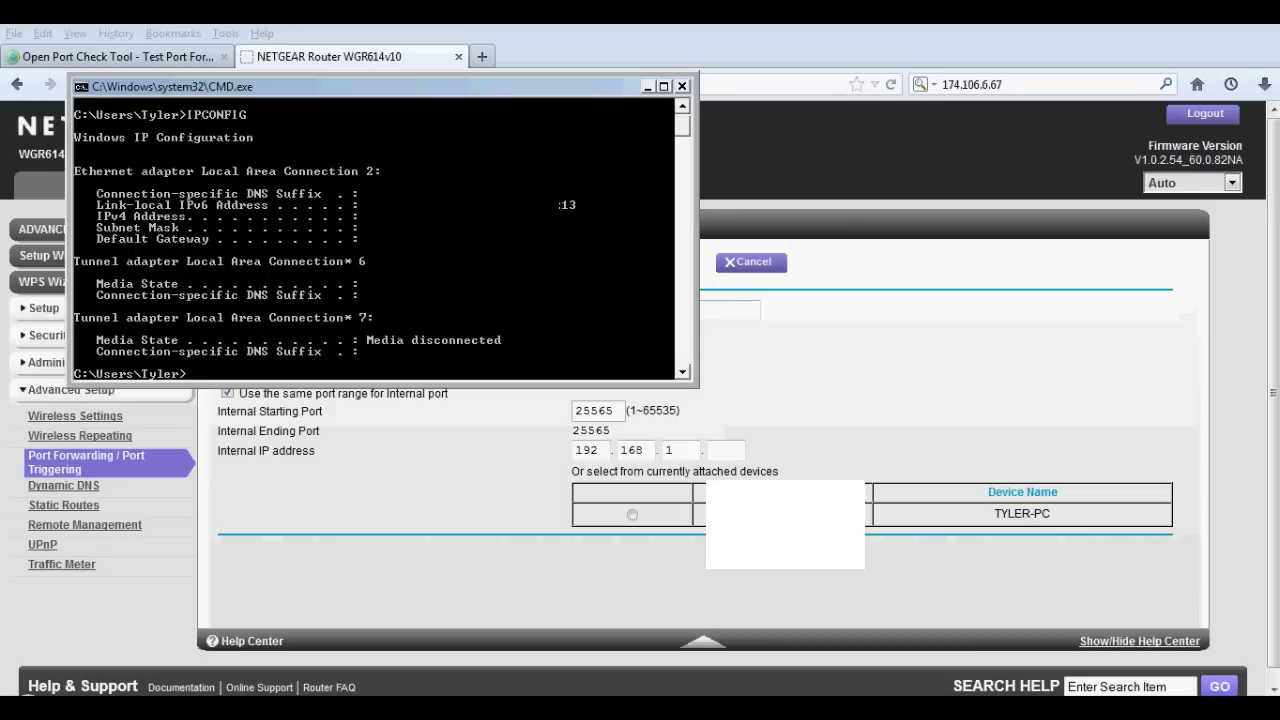
left_click(647, 87)
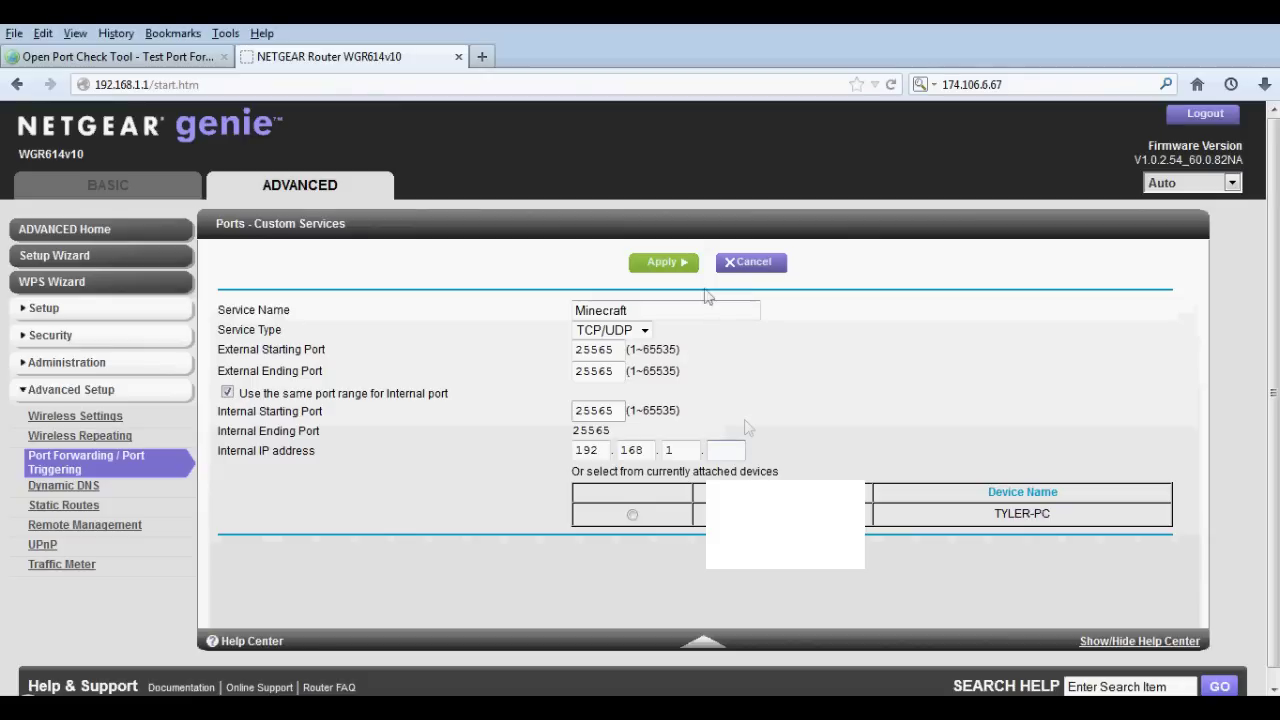
left_click(766, 266)
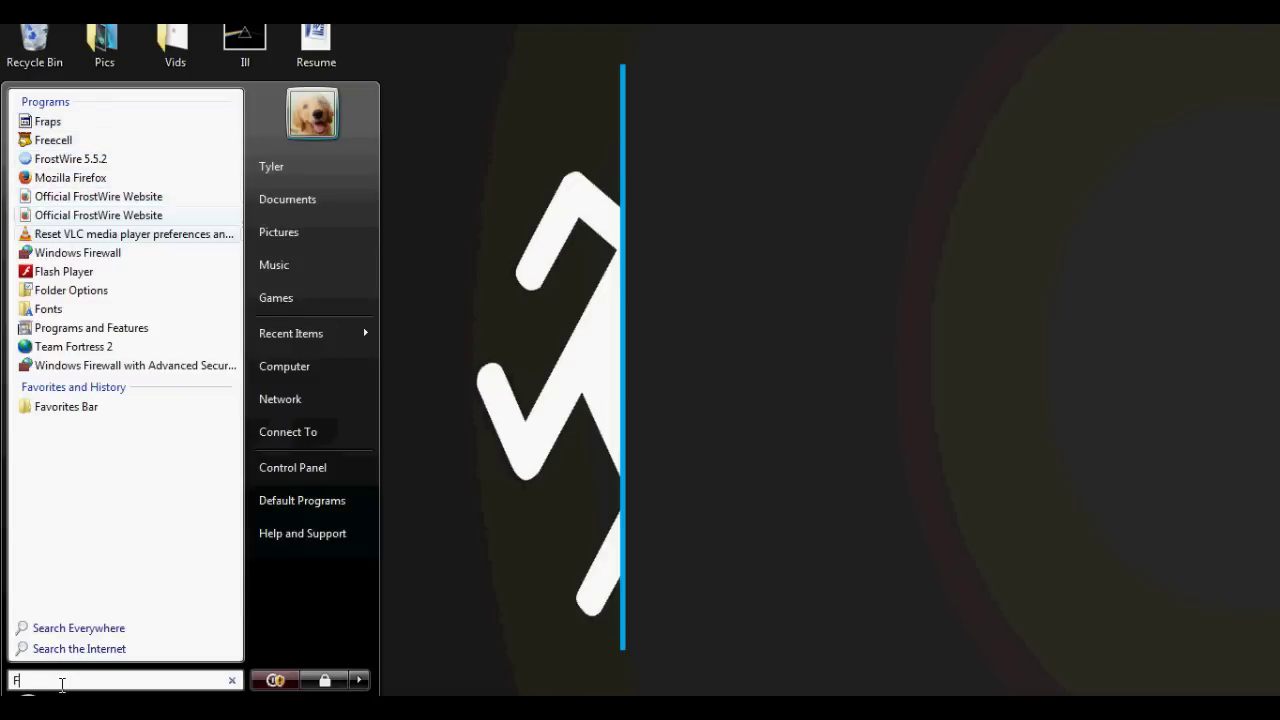
Open the Windows Firewall settings, view the general on/off options, and start adding a program to the exceptions
key("Down")
key("Return")
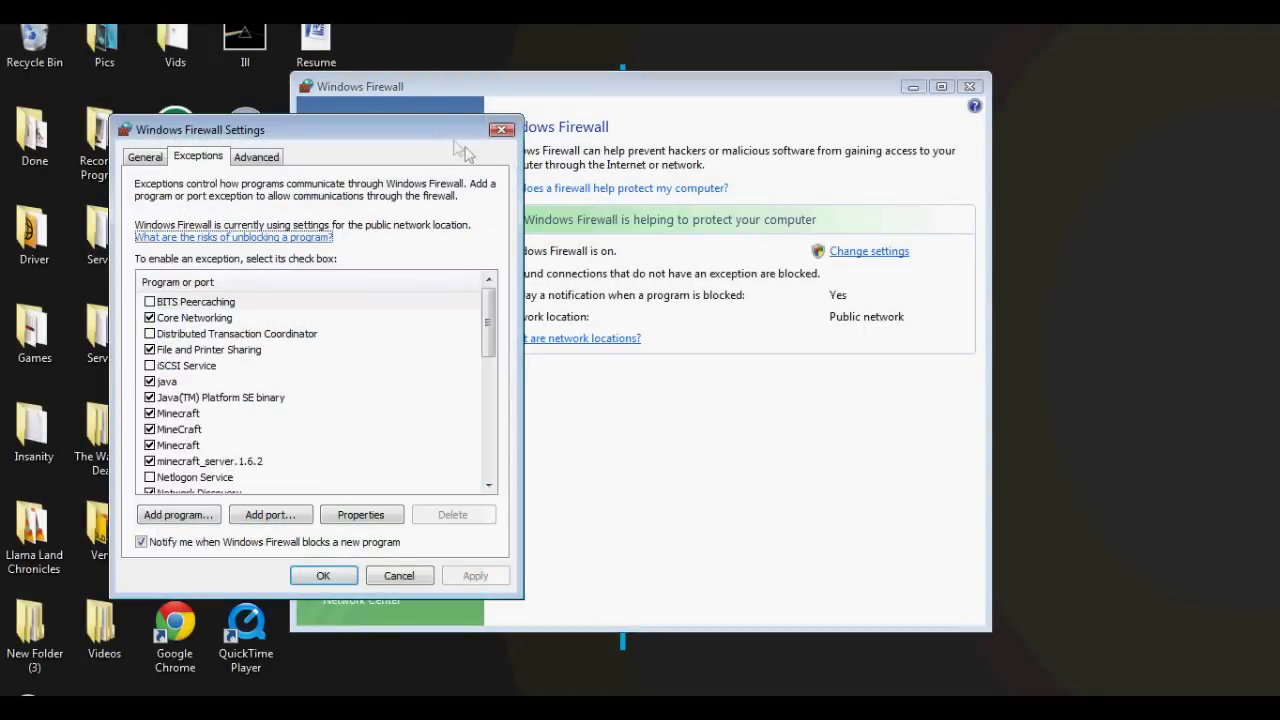
left_click_drag(430, 130, 1133, 119)
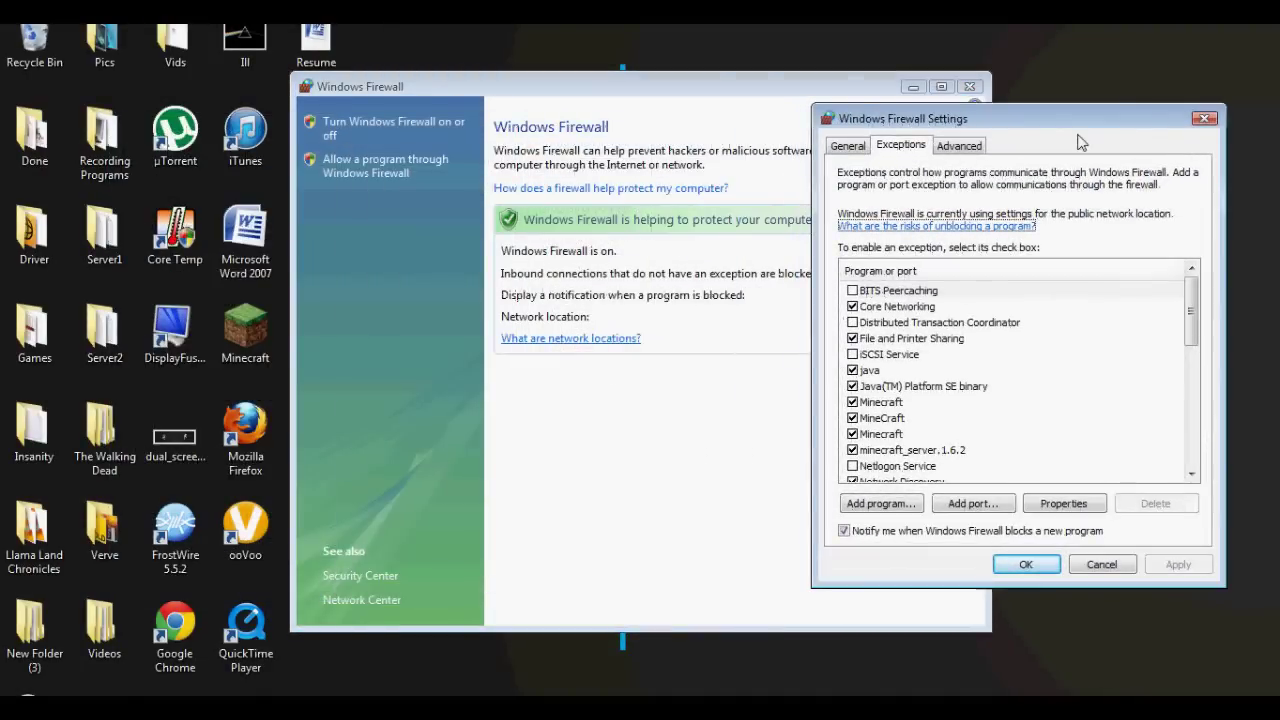
left_click(860, 145)
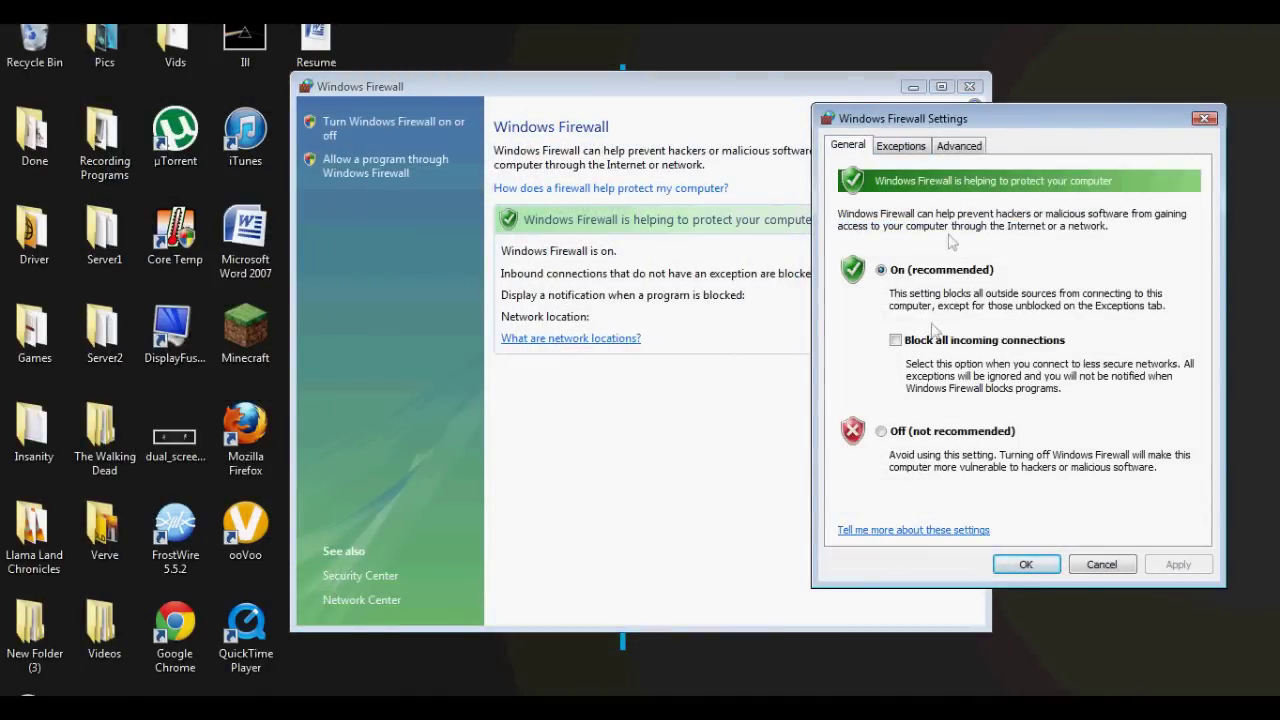
mouse_move(912, 118)
left_mouse_down()
mouse_move(923, 140)
mouse_move(917, 95)
left_mouse_up()
left_click(920, 168)
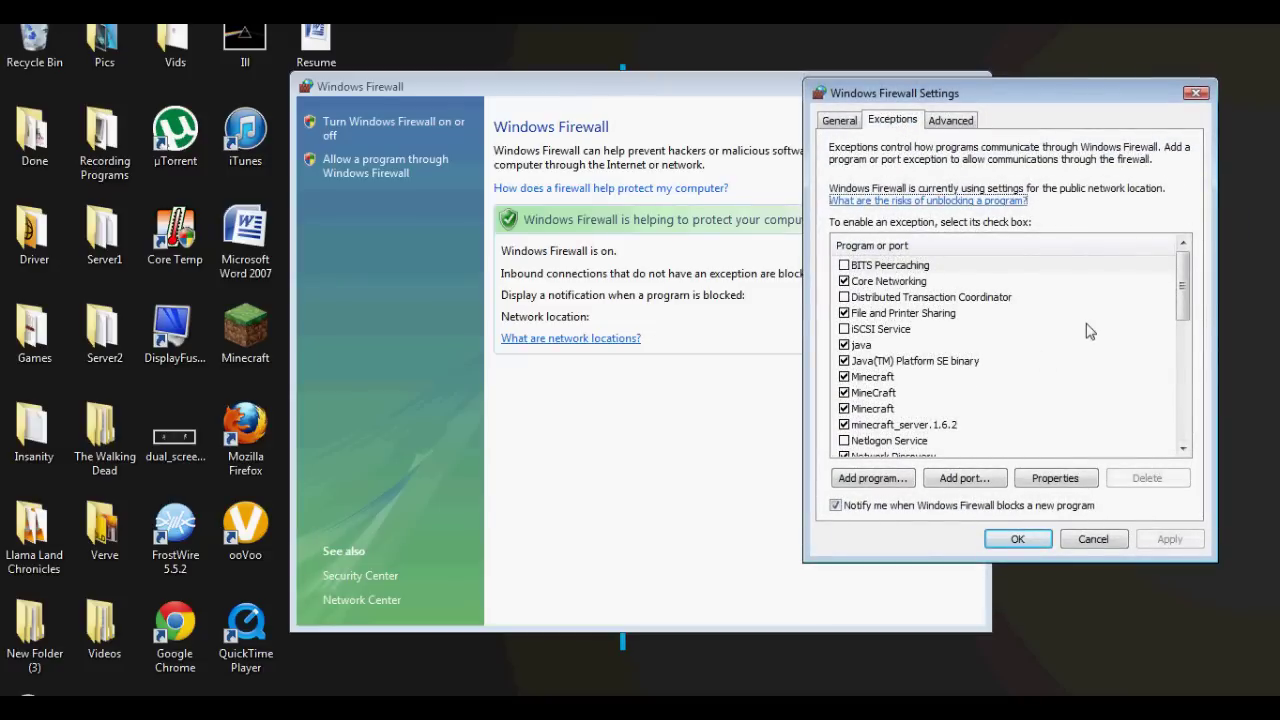
left_click(893, 485)
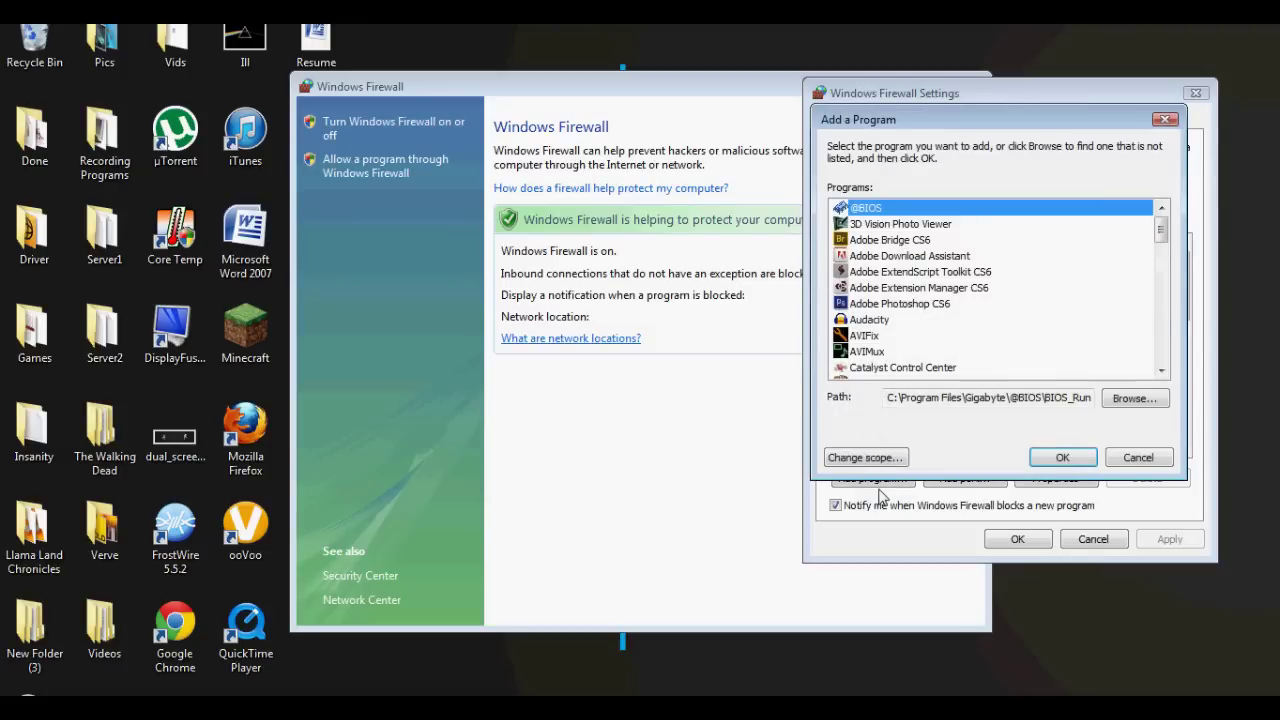
Try browsing to the desktop and selecting Minecraft as the program to add, then cancel the file selection
mouse_move(1162, 229)
left_mouse_down()
mouse_move(1168, 352)
mouse_move(1168, 214)
left_mouse_up()
left_click(1134, 398)
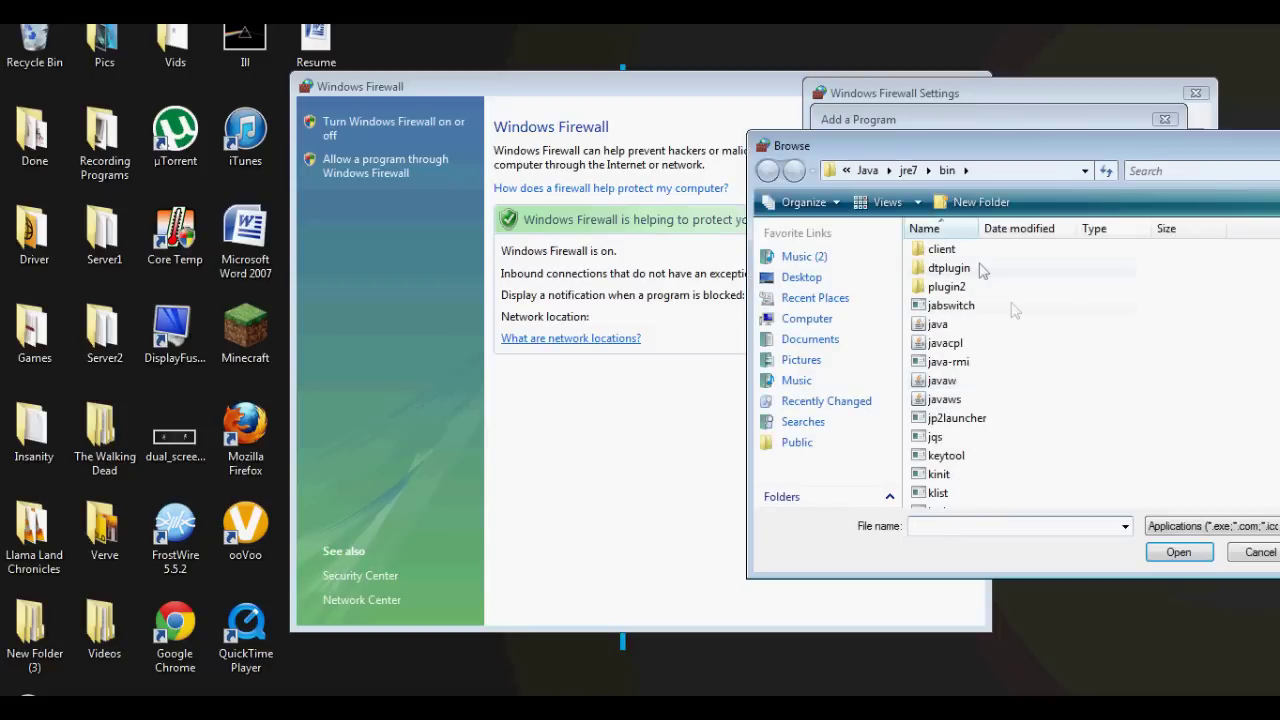
left_click(803, 277)
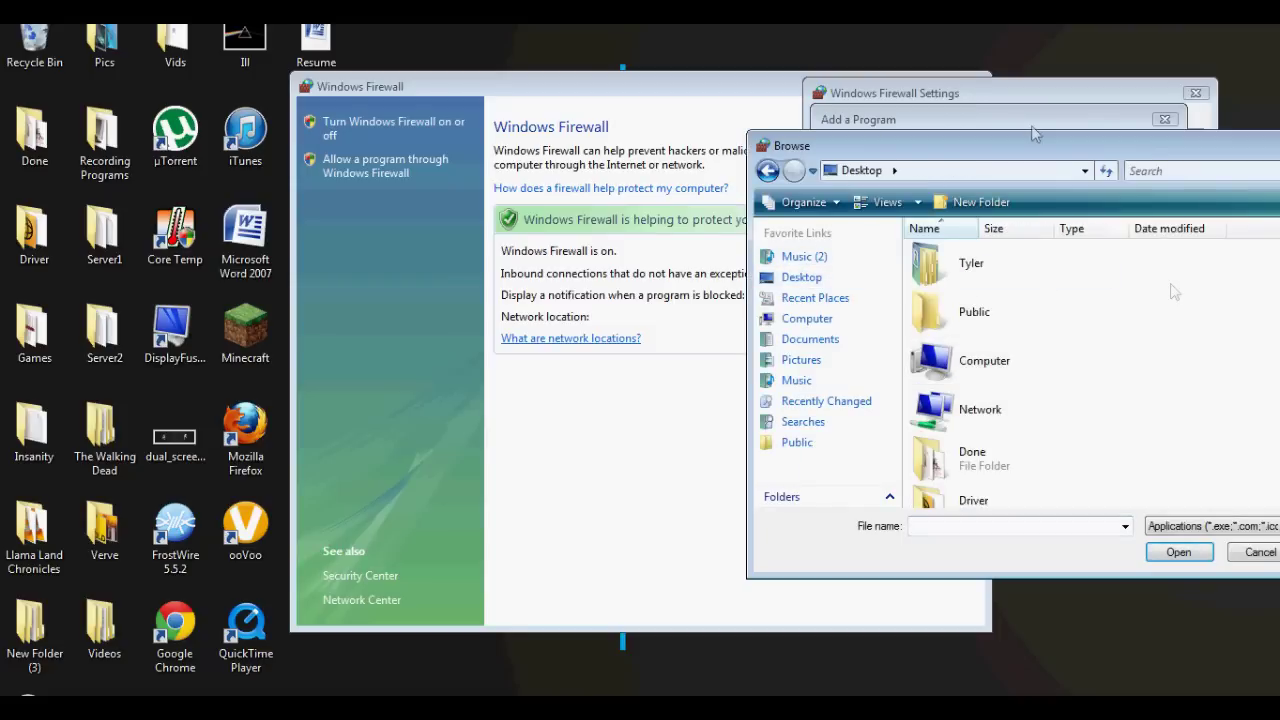
left_click_drag(1036, 136, 983, 116)
scroll(1074, 294, "down", 5)
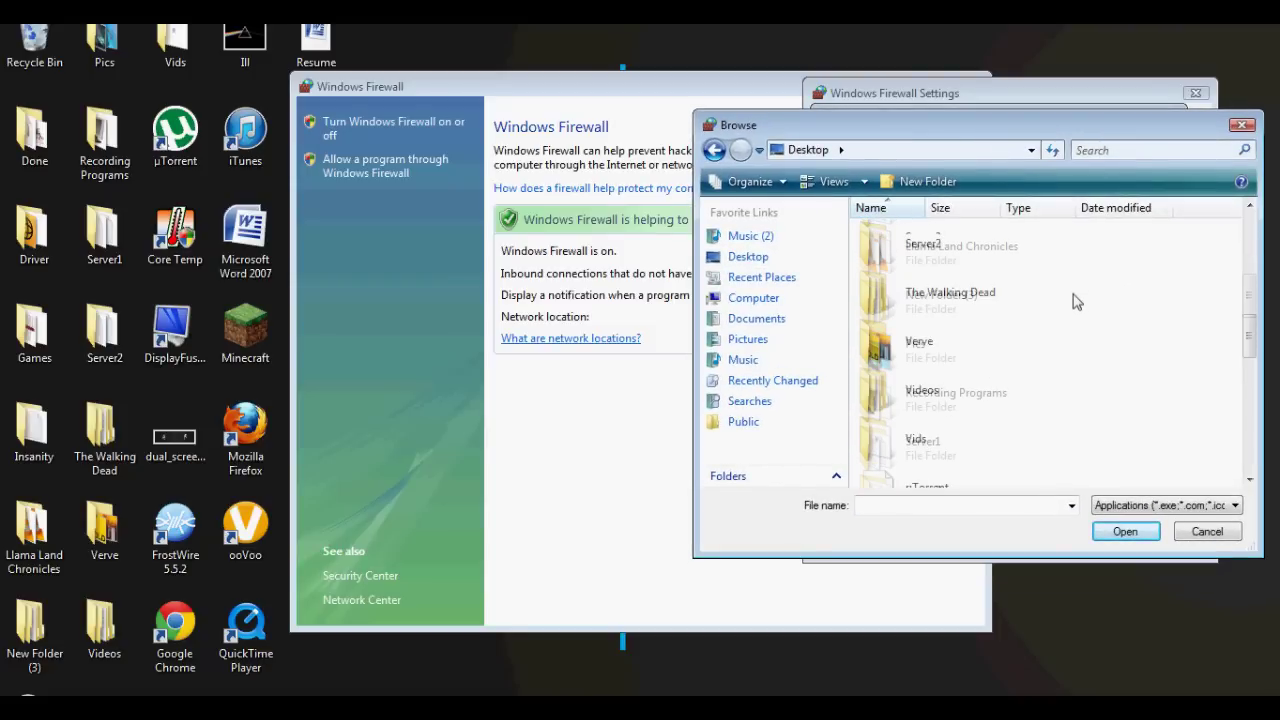
scroll(1074, 300, "down", 6)
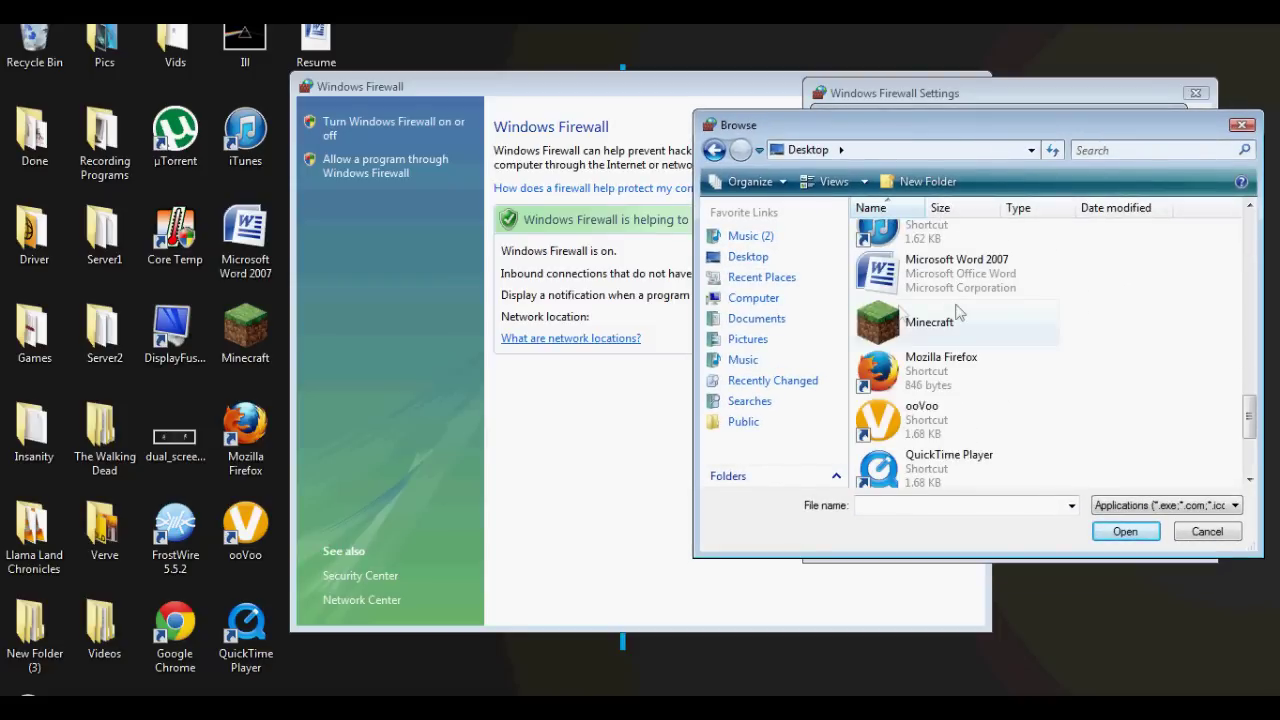
left_click(957, 318)
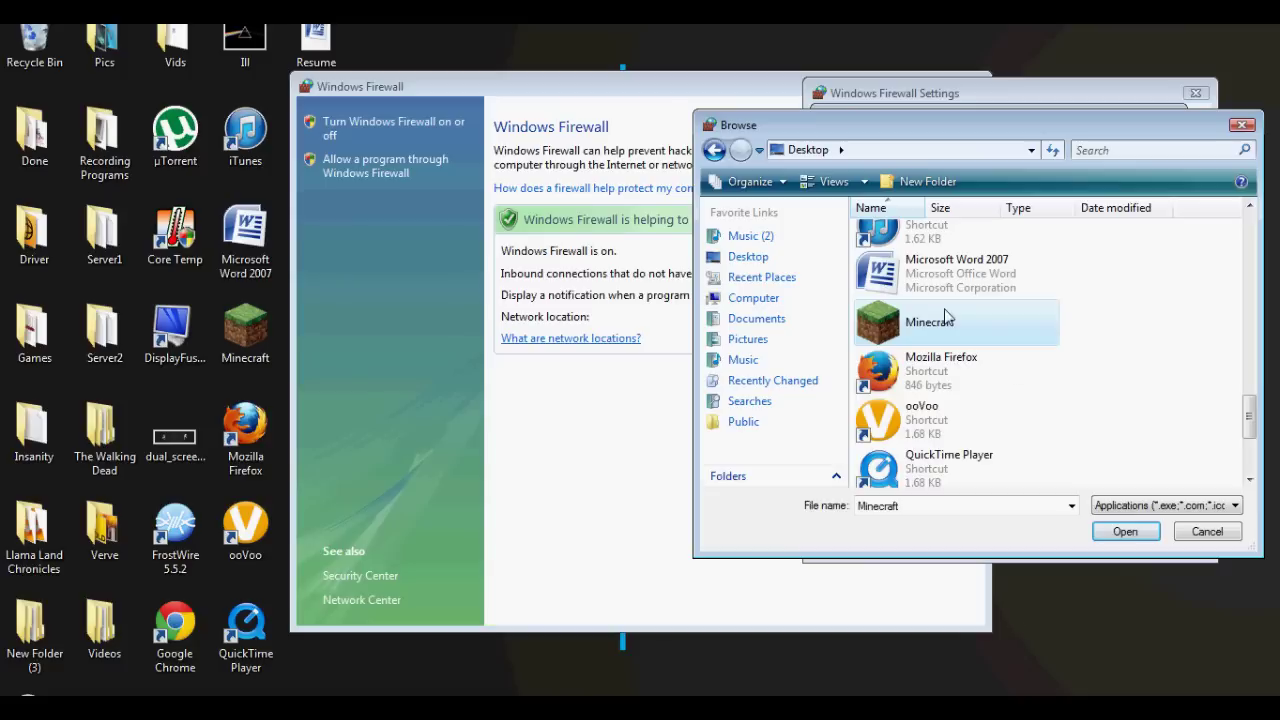
left_click(1180, 537)
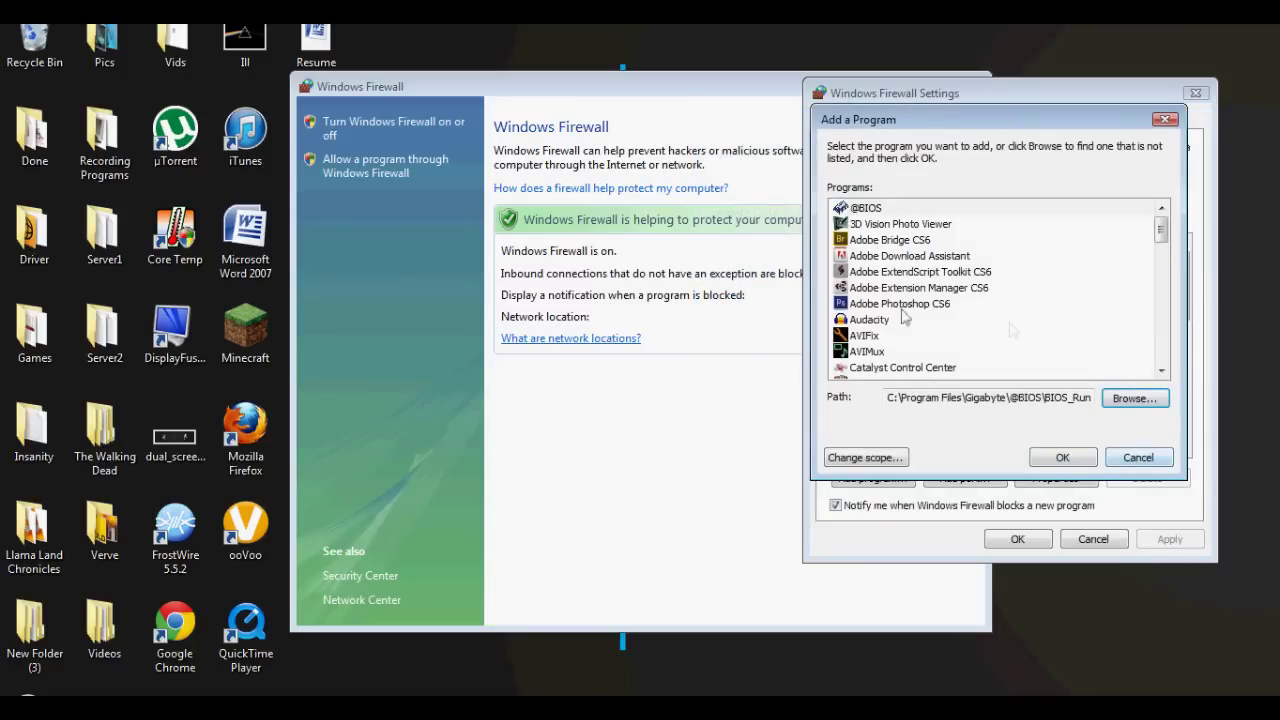
Try selecting minecraft_server.1.6.2 from the desktop's Server1 folder as the program to add, then cancel the file selection
left_click(1135, 399)
left_click(745, 257)
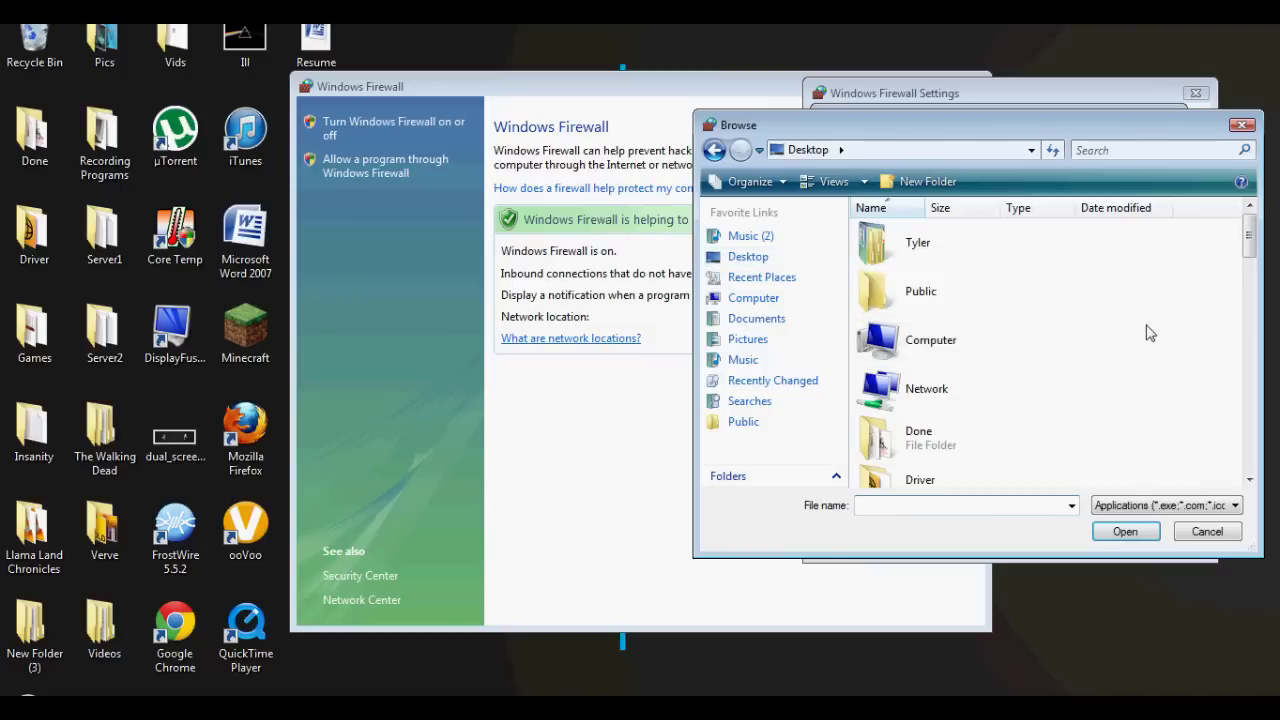
scroll(1140, 330, "down", 5)
double_click(950, 336)
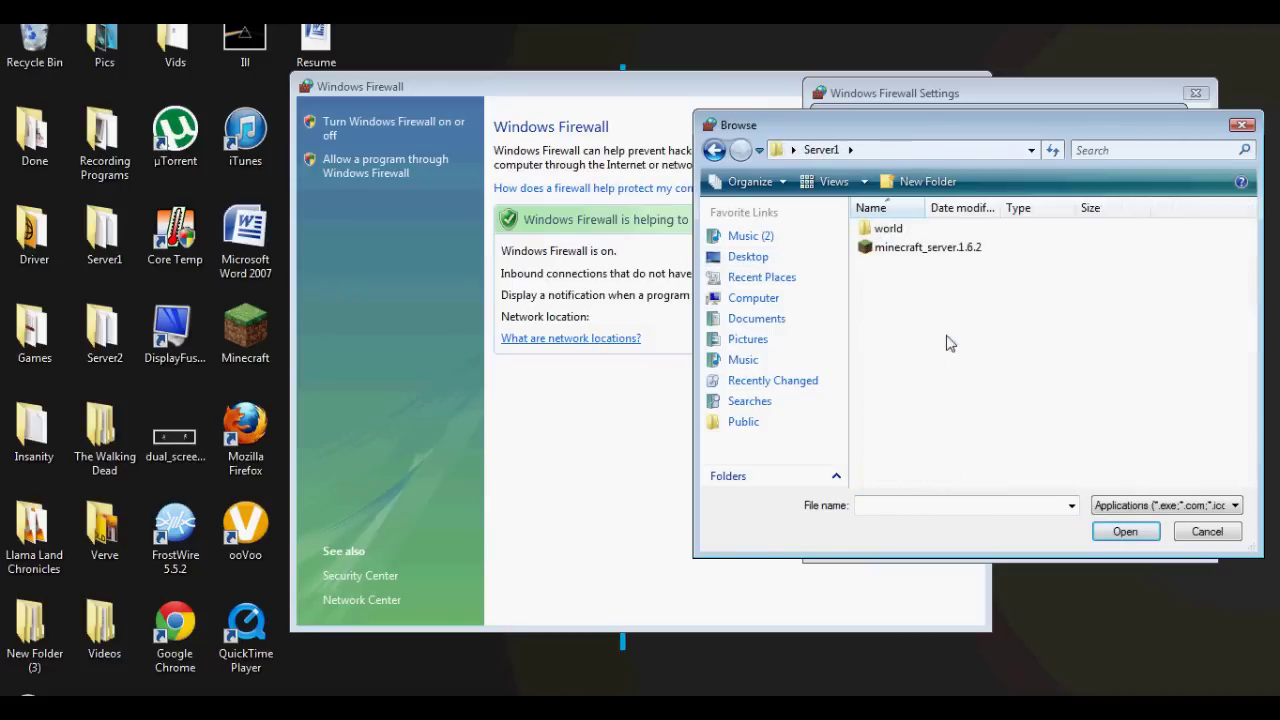
left_click(945, 251)
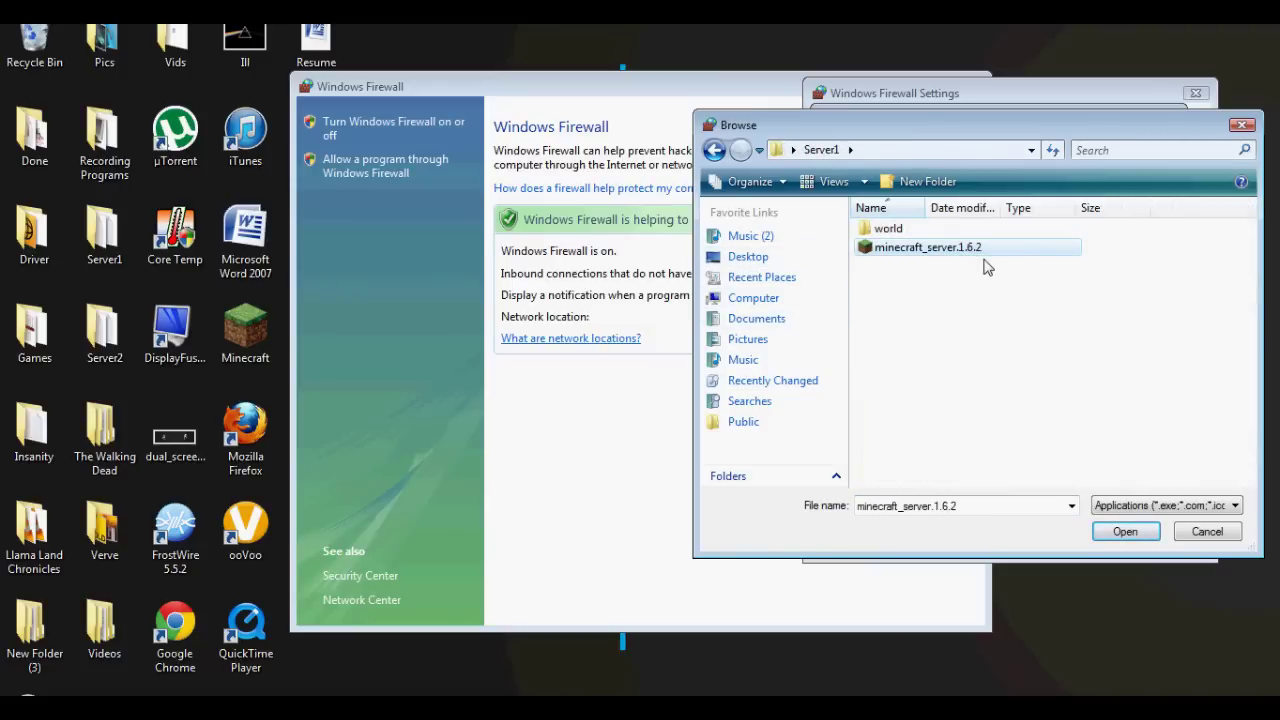
left_click(1207, 532)
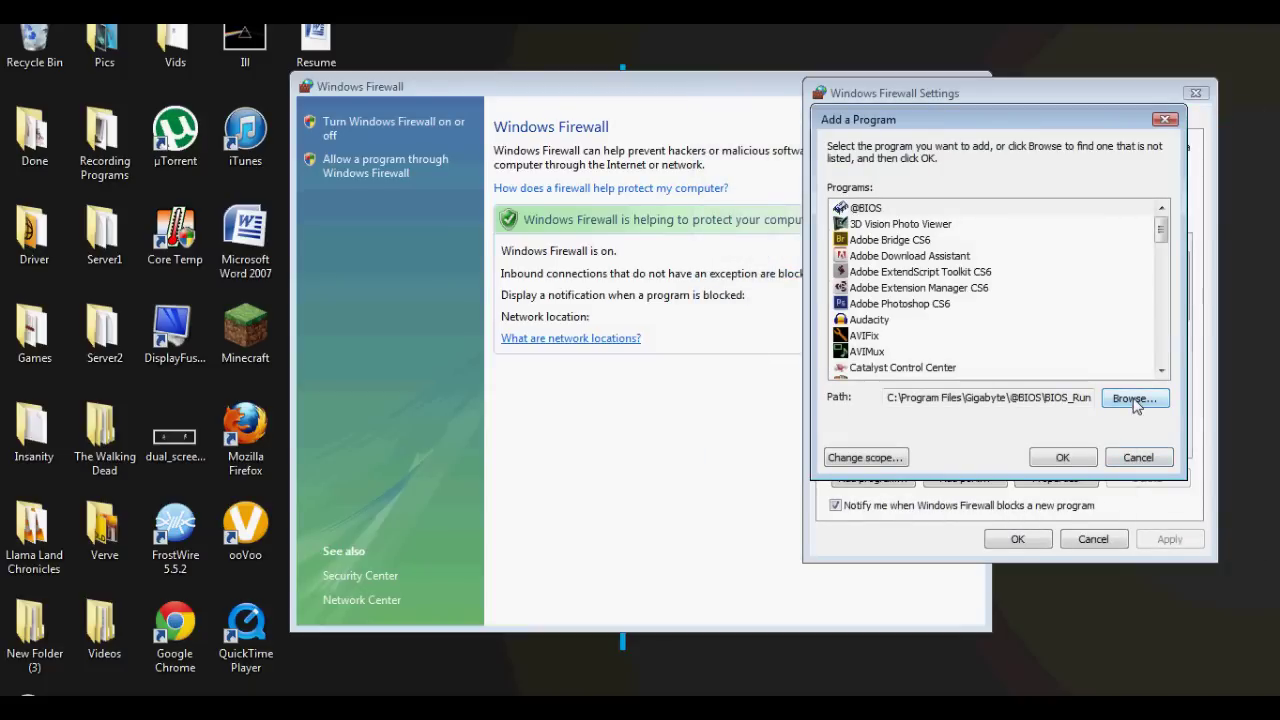
Browse to the folder C:\Program Files\Java\jre7\bin for a program to add to the exceptions
left_click(1134, 399)
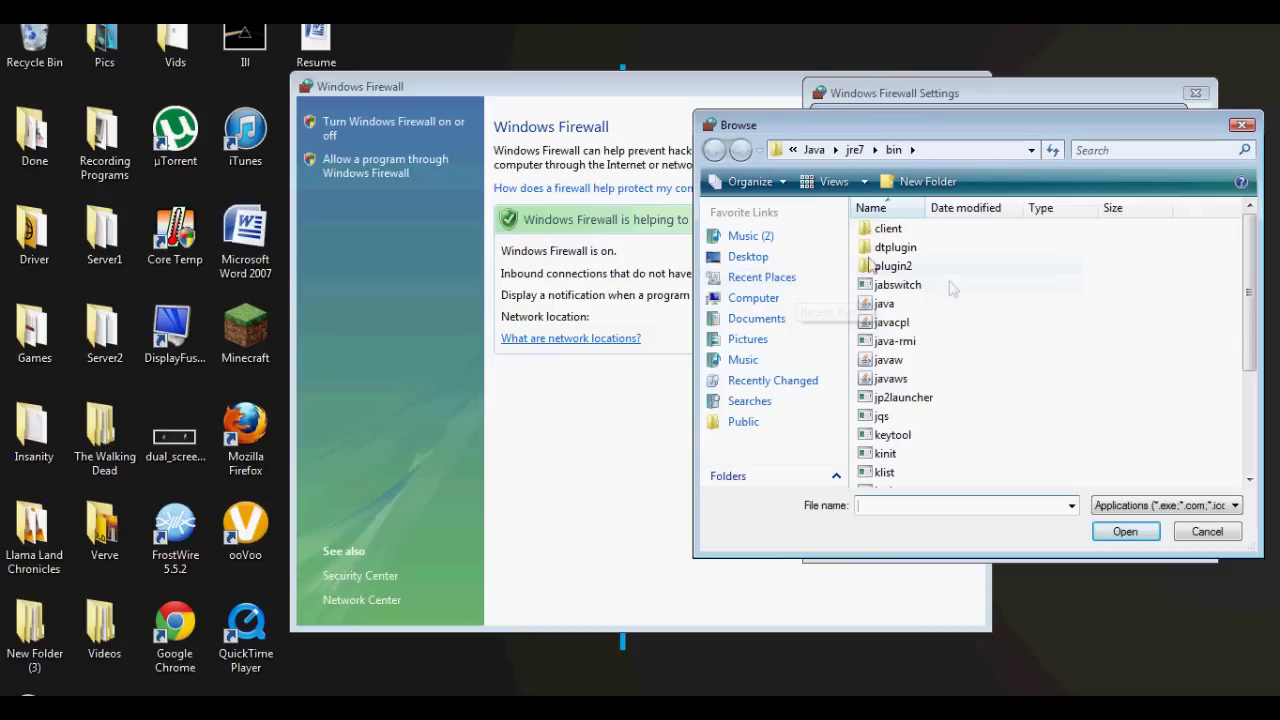
left_click(772, 298)
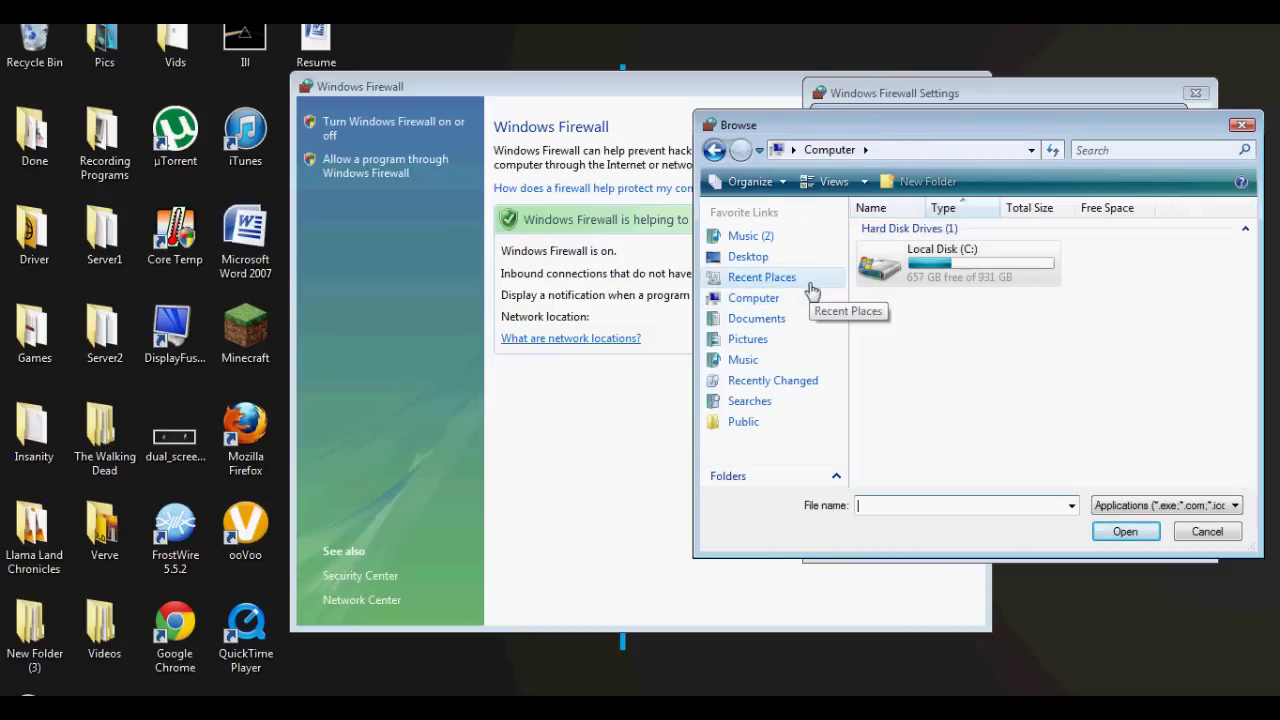
double_click(922, 270)
double_click(929, 360)
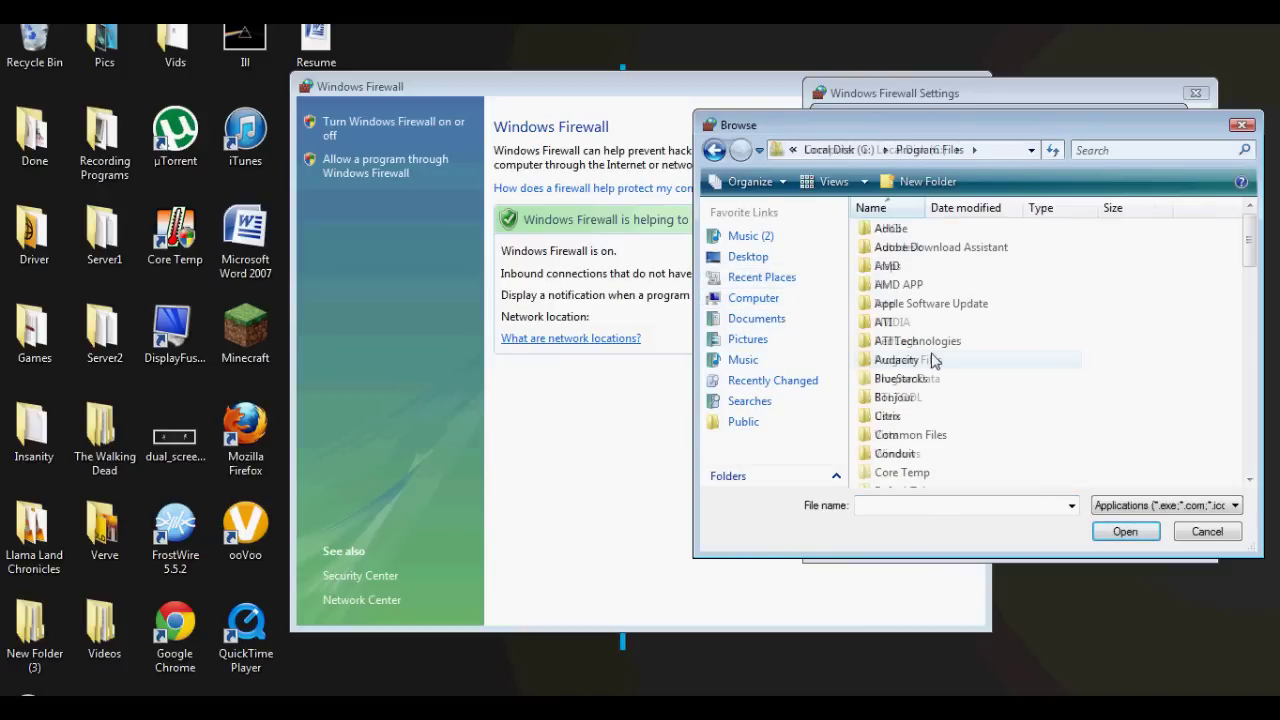
scroll(1063, 318, "down", 7)
scroll(970, 362, "up", 5)
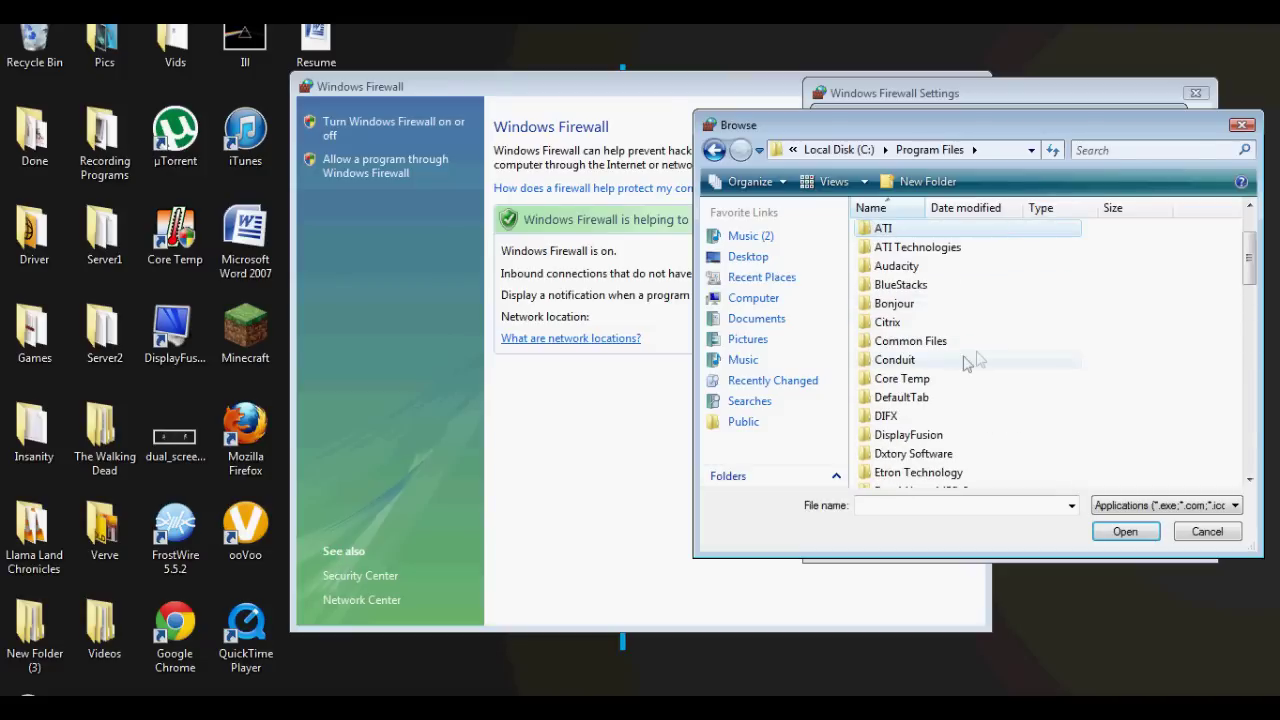
scroll(968, 362, "down", 6)
scroll(914, 340, "down", 3)
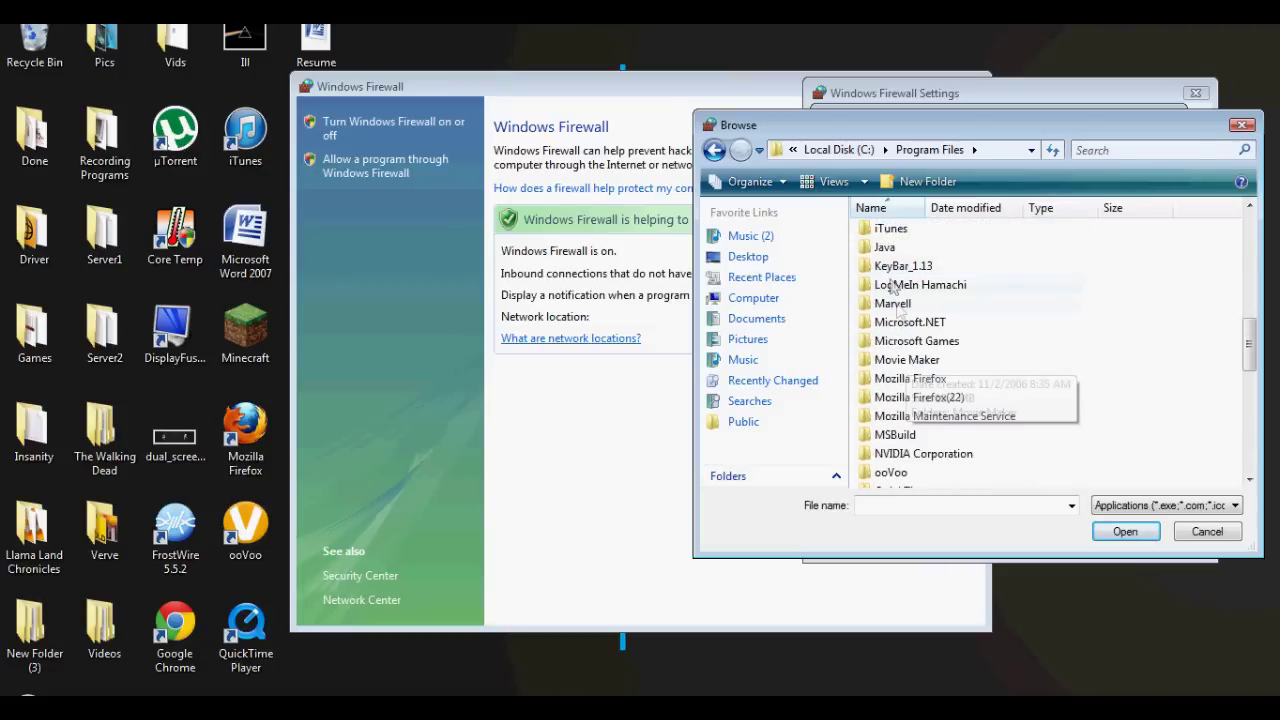
double_click(887, 247)
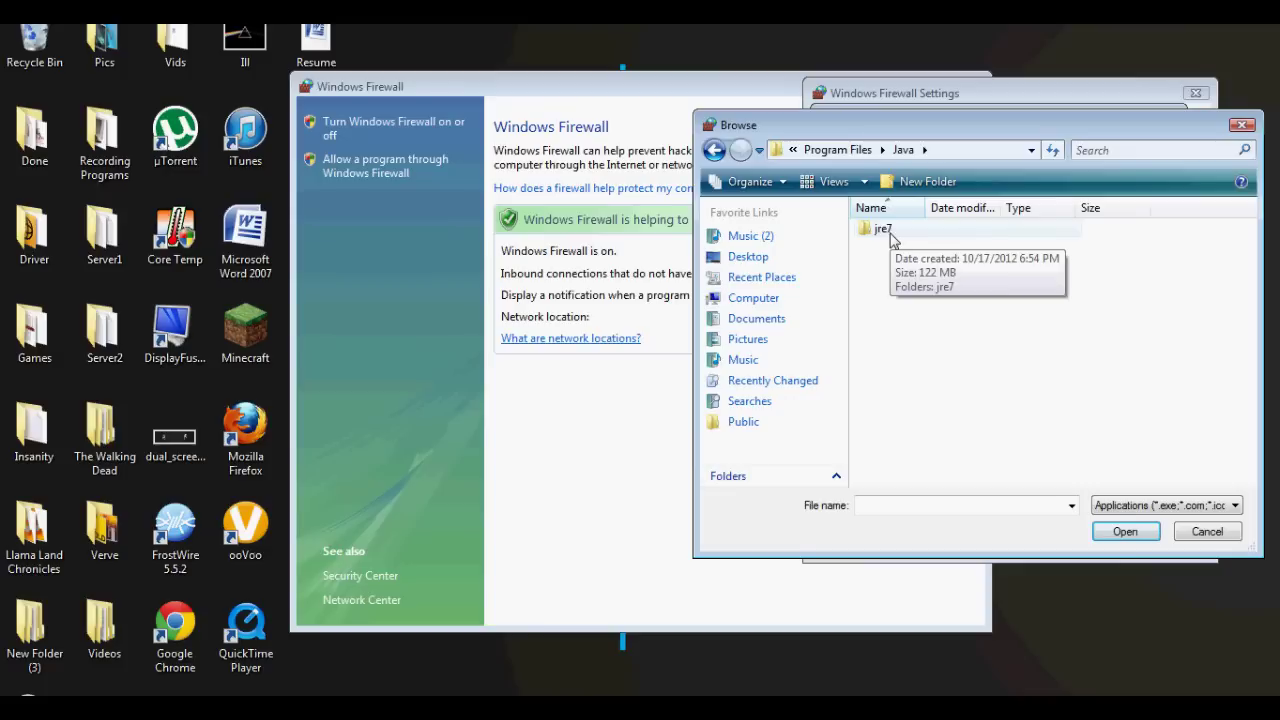
double_click(912, 232)
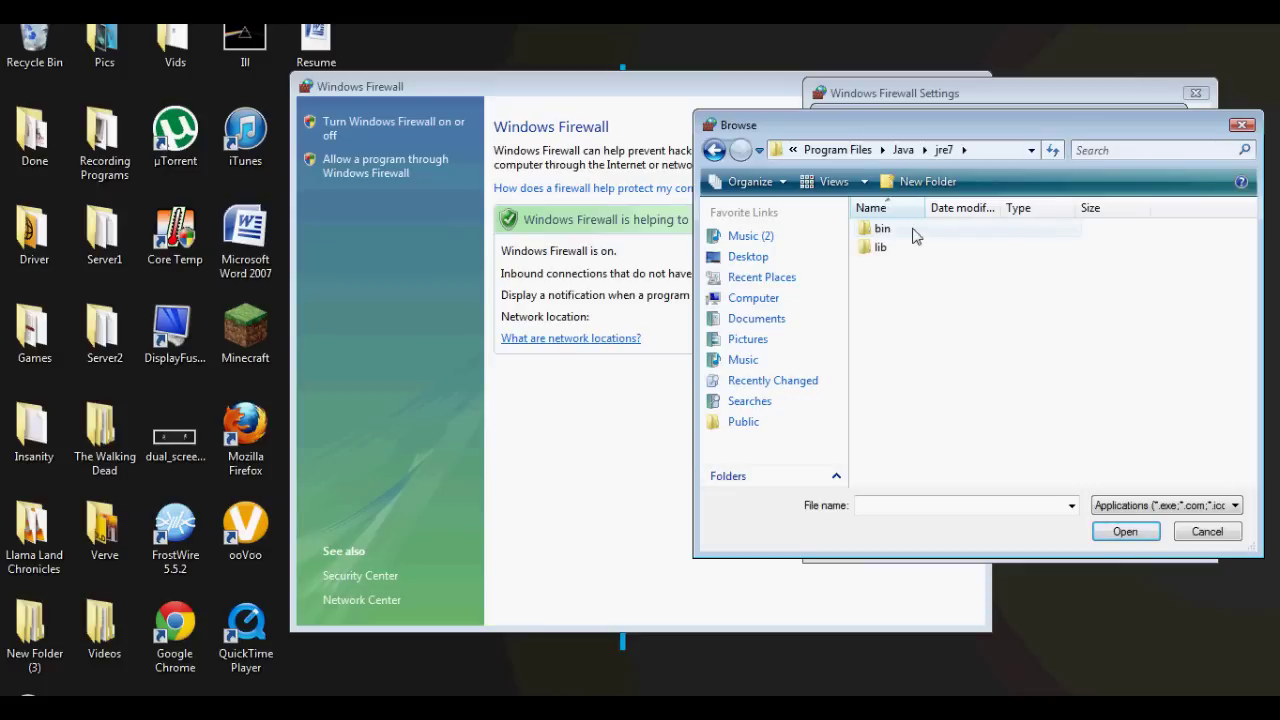
double_click(910, 232)
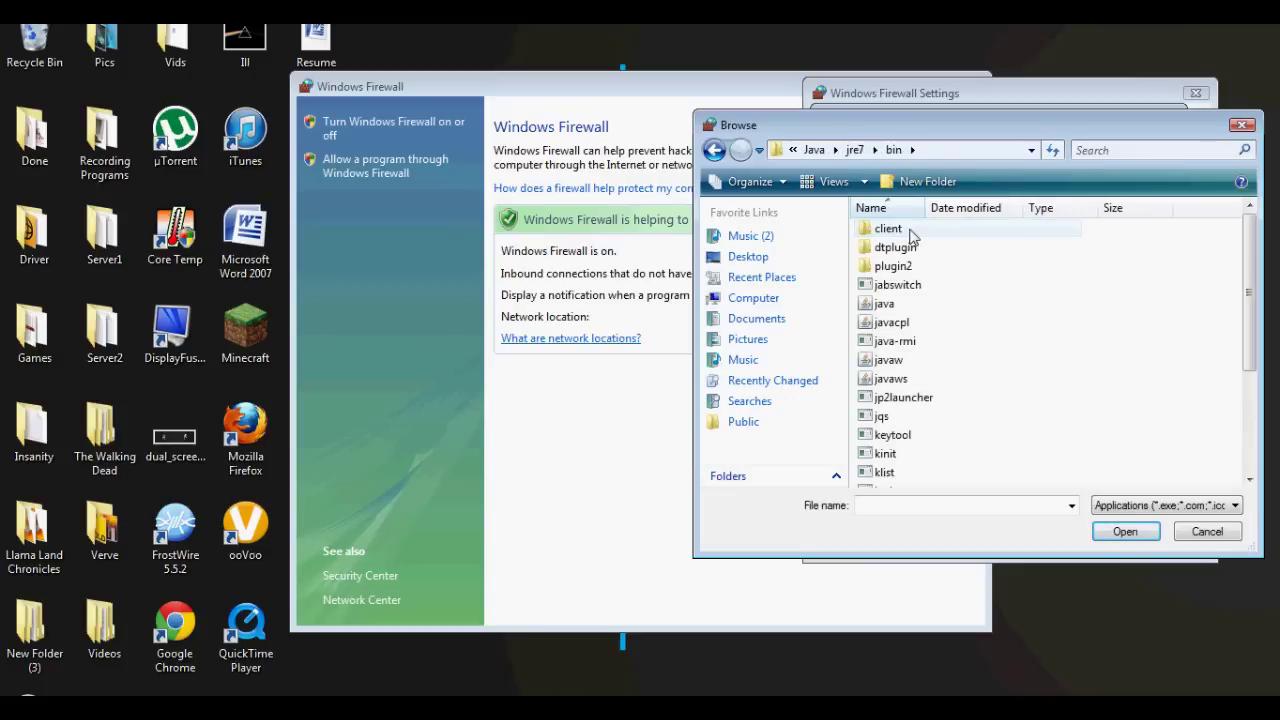
Try choosing java from the jre7\bin folder as the program exception, then cancel adding it
left_click(983, 312)
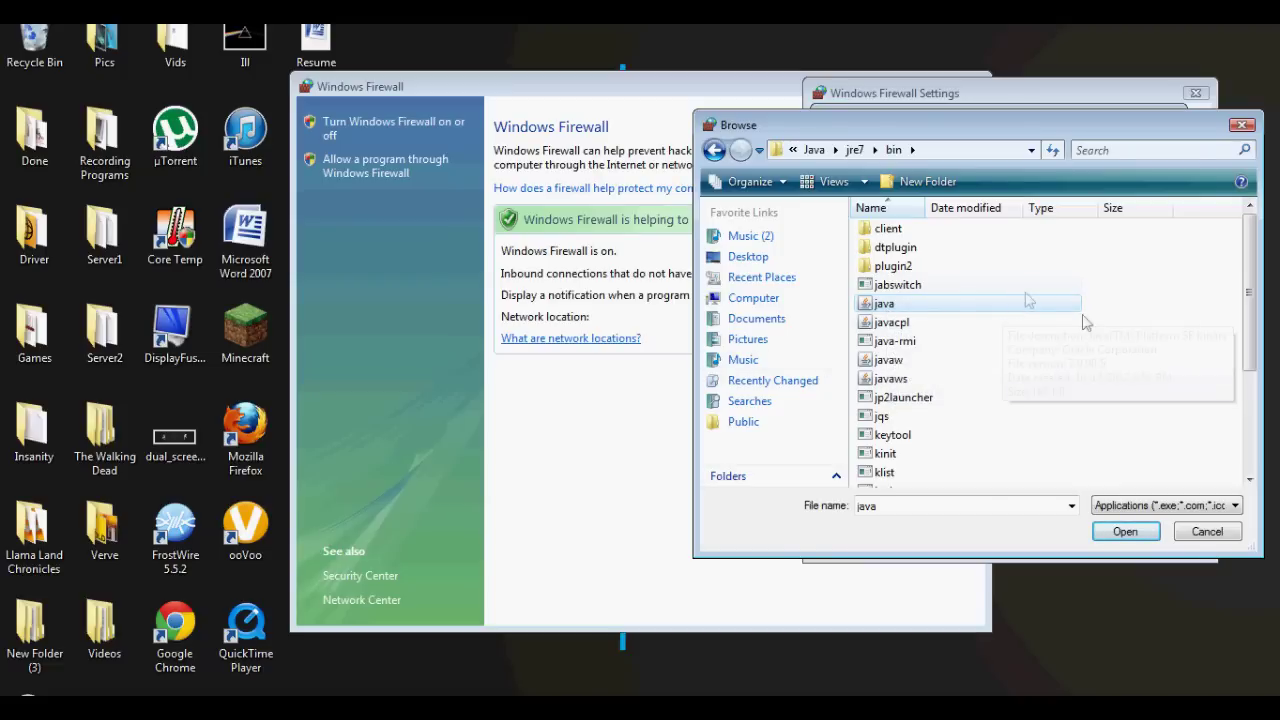
left_click(1125, 532)
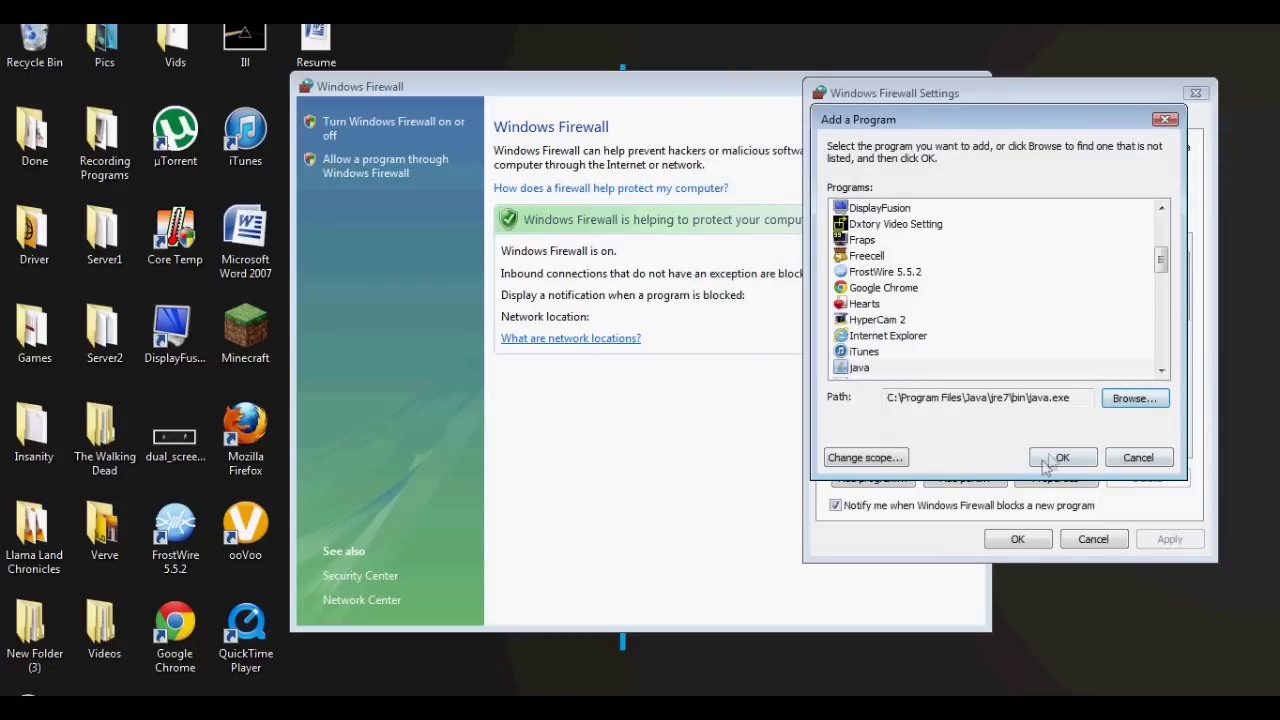
left_click(1145, 455)
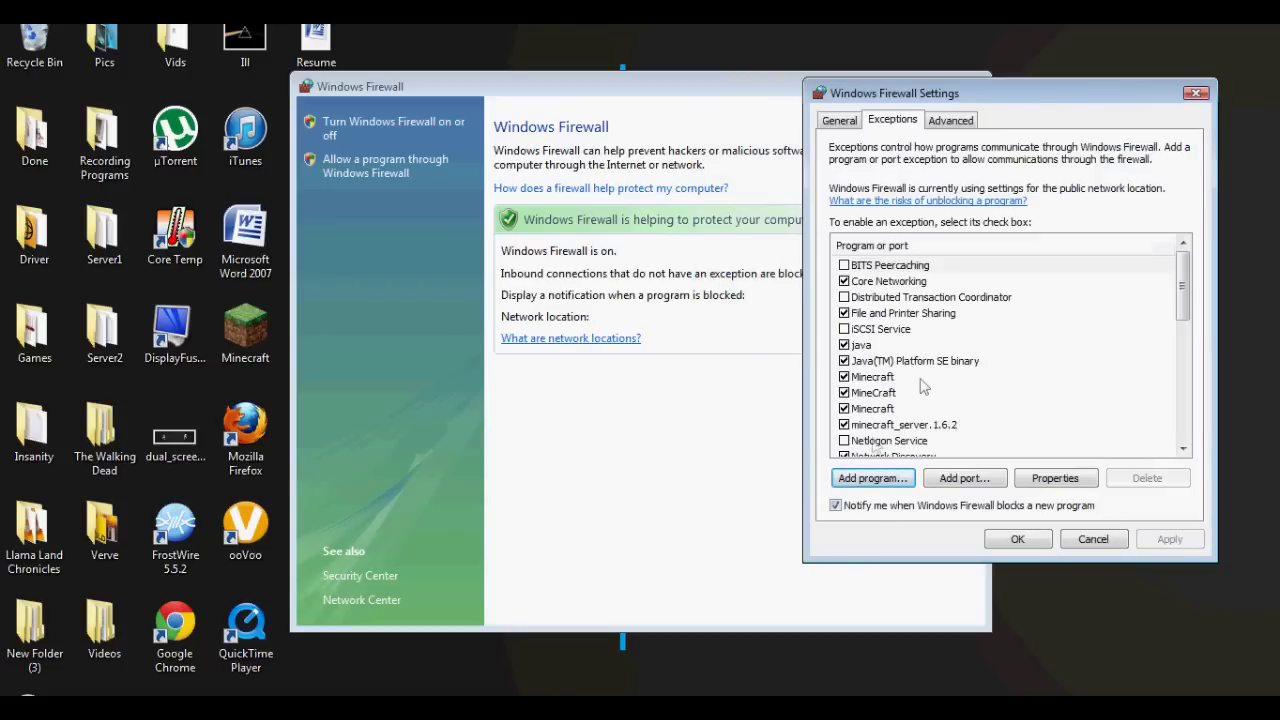
Try adding a port exception named Minecraft for port 25565 with the UDP protocol, then cancel it and close the firewall settings
left_click(948, 482)
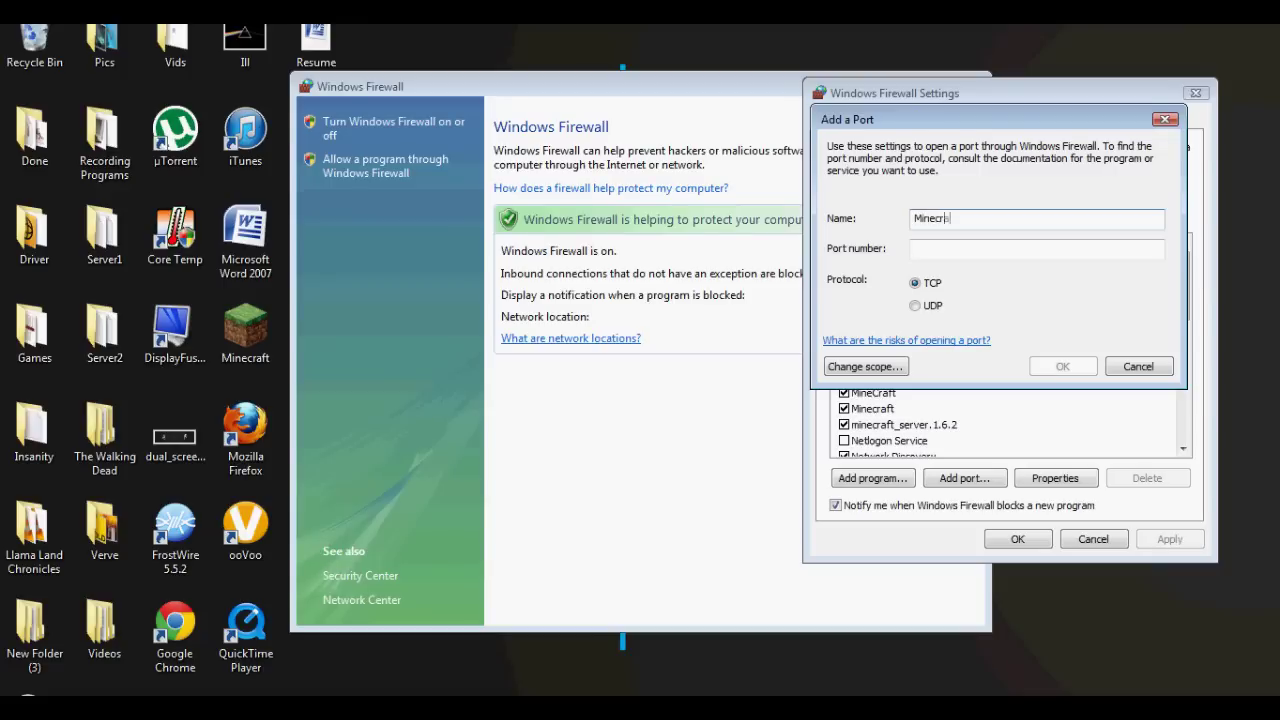
left_click(1037, 250)
type("25565")
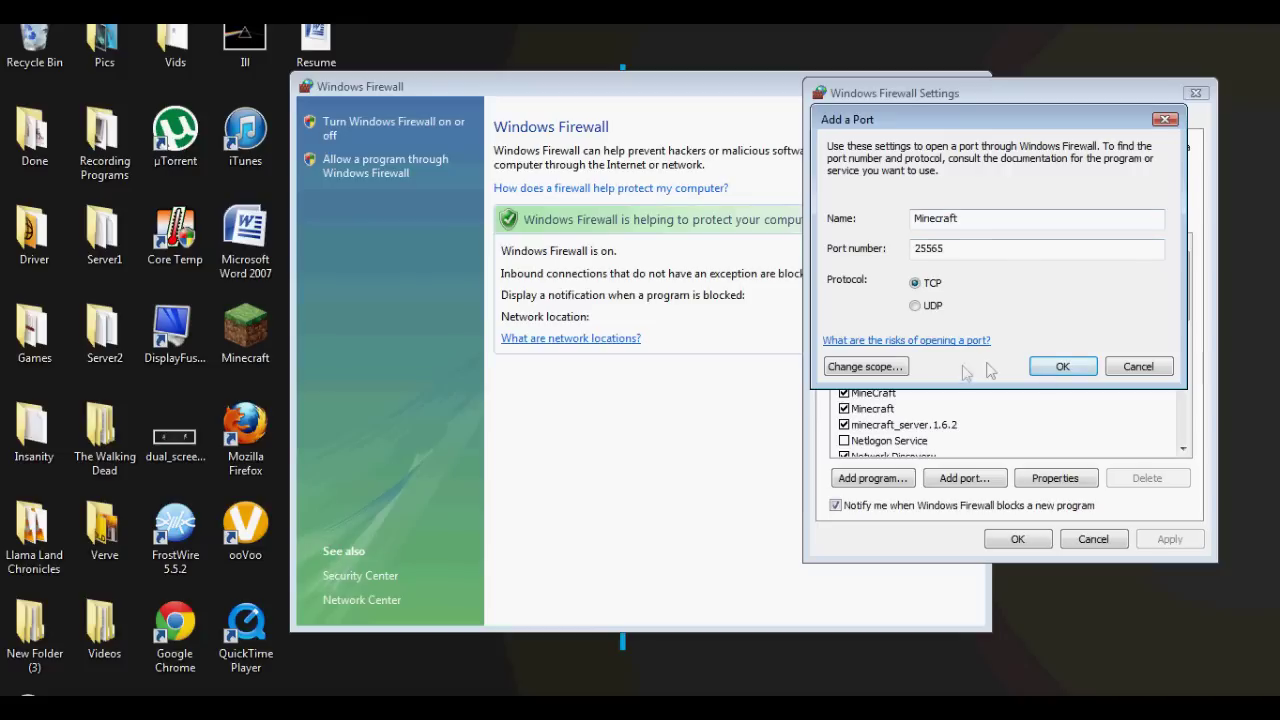
left_click(918, 310)
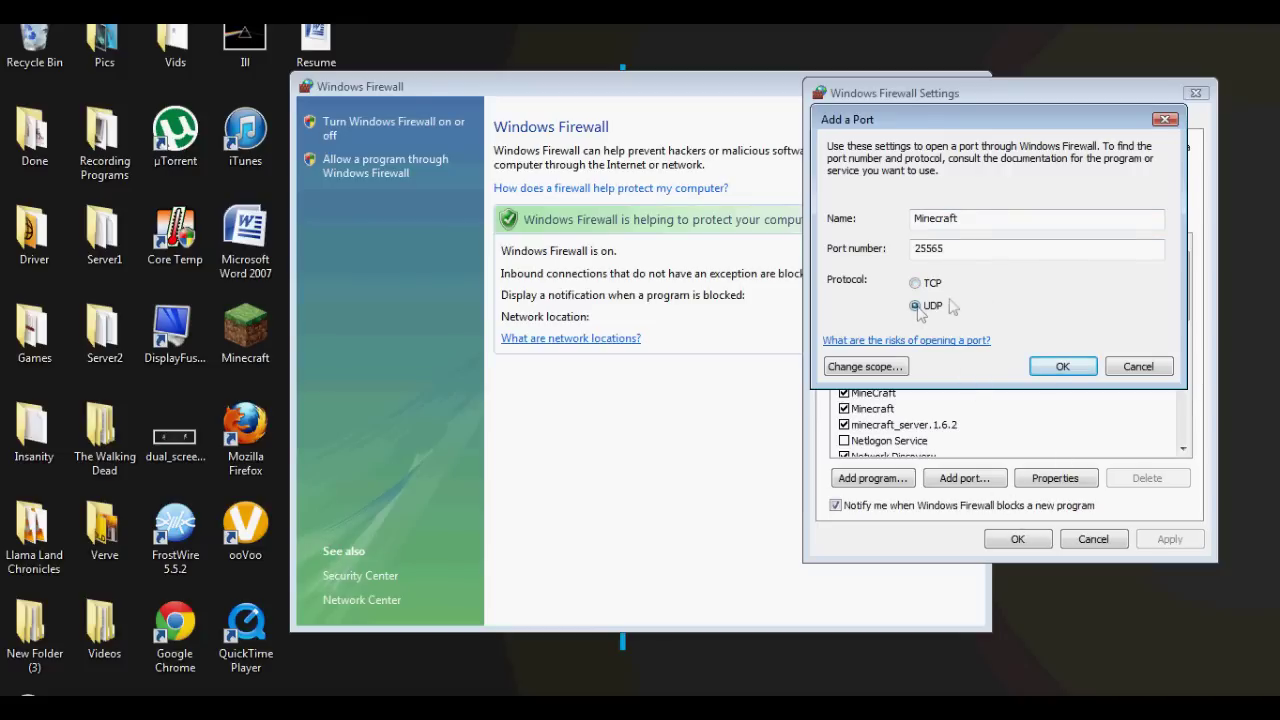
left_click(1134, 368)
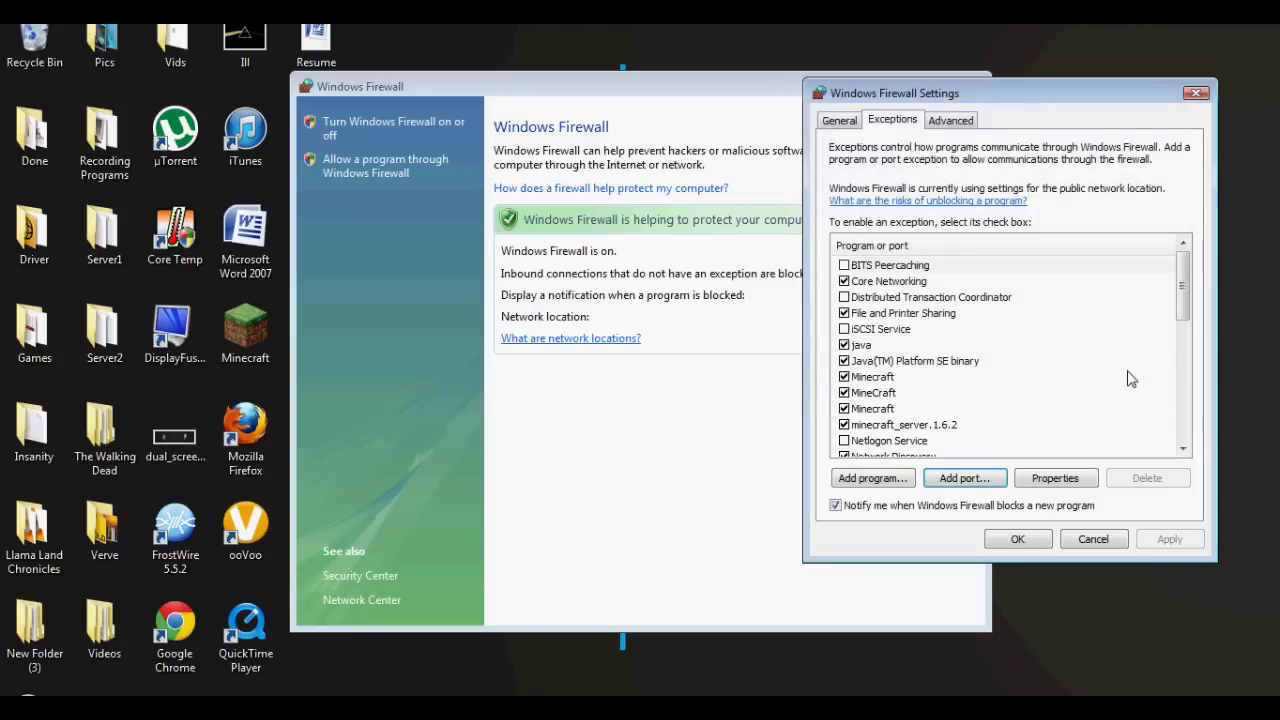
left_click(1020, 541)
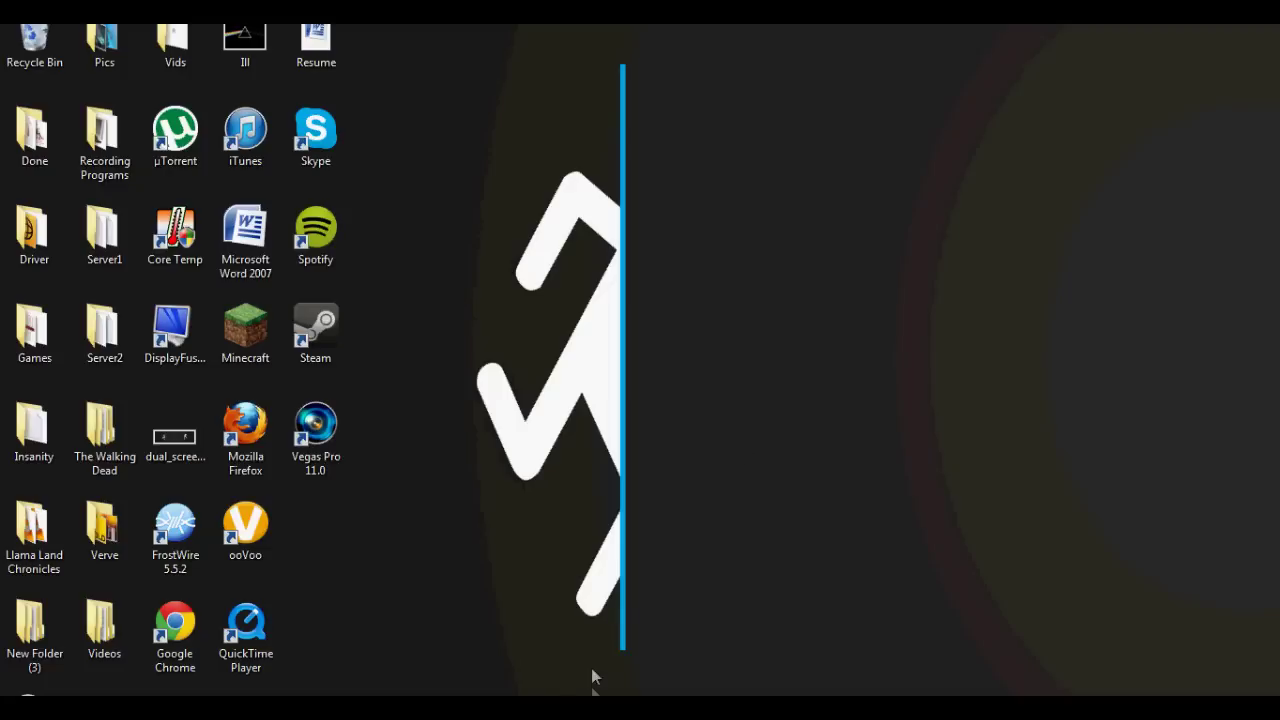
Switch to the Port Forwarding Tester page in Firefox, check port 25565 on the external address, and close the browser window
left_click(782, 700)
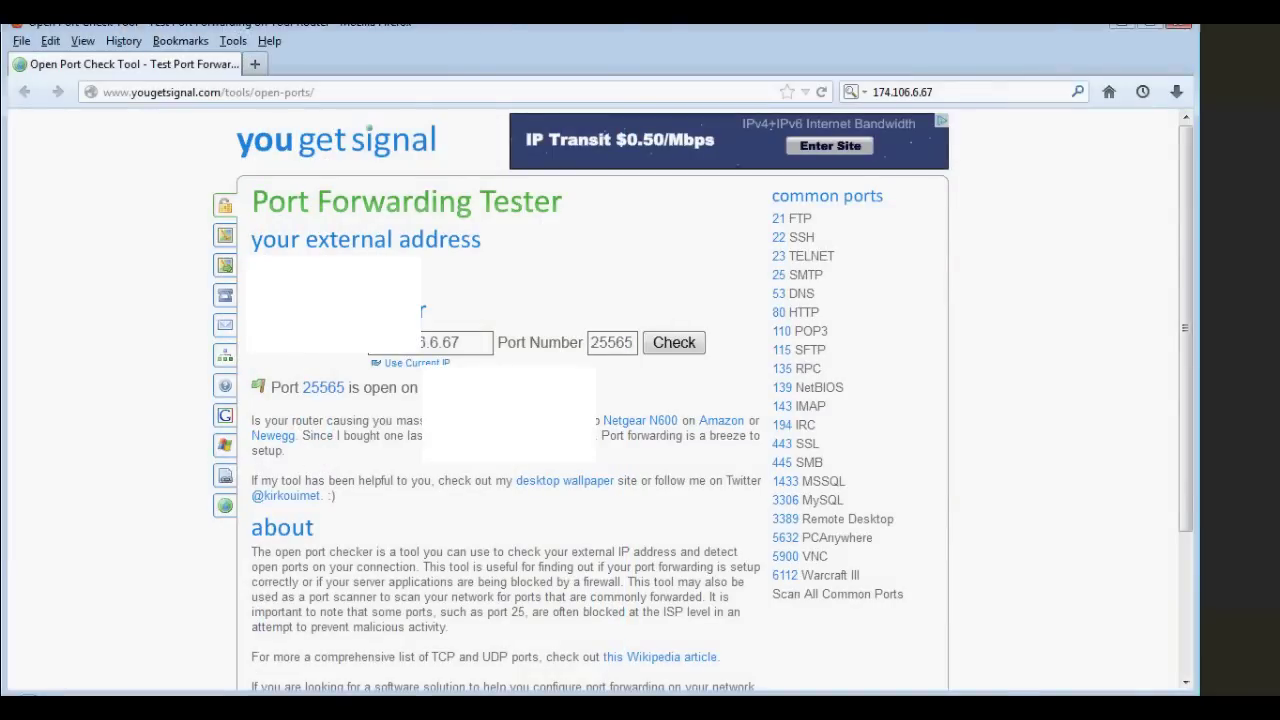
right_click(302, 270)
left_click(372, 246)
left_click_drag(594, 340, 651, 338)
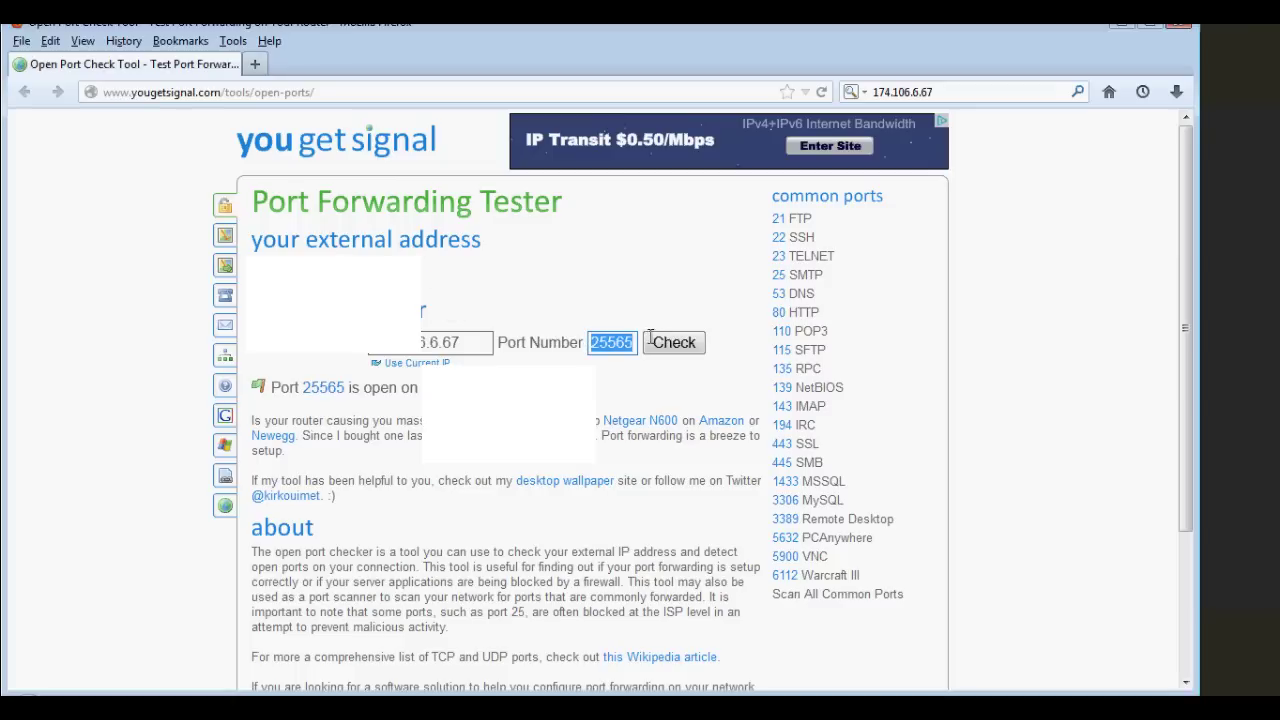
key("BackSpace")
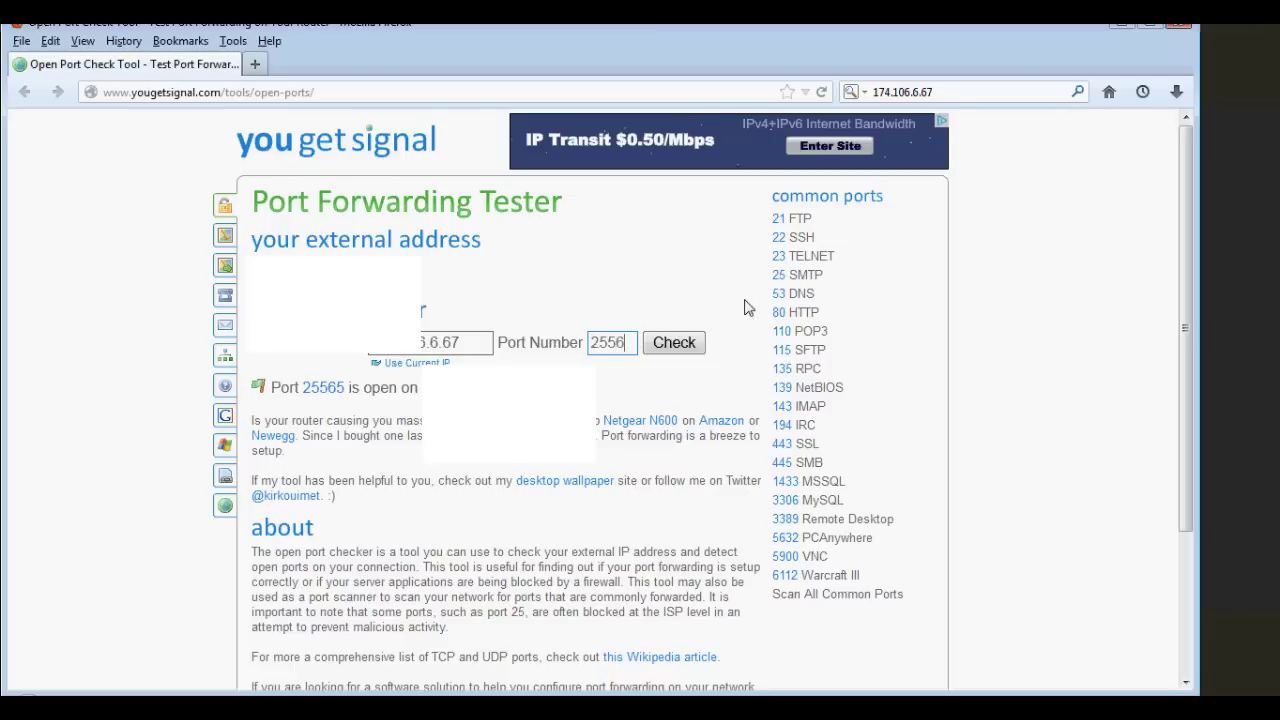
left_click(682, 342)
right_click(505, 392)
key("Escape")
left_click(1180, 22)
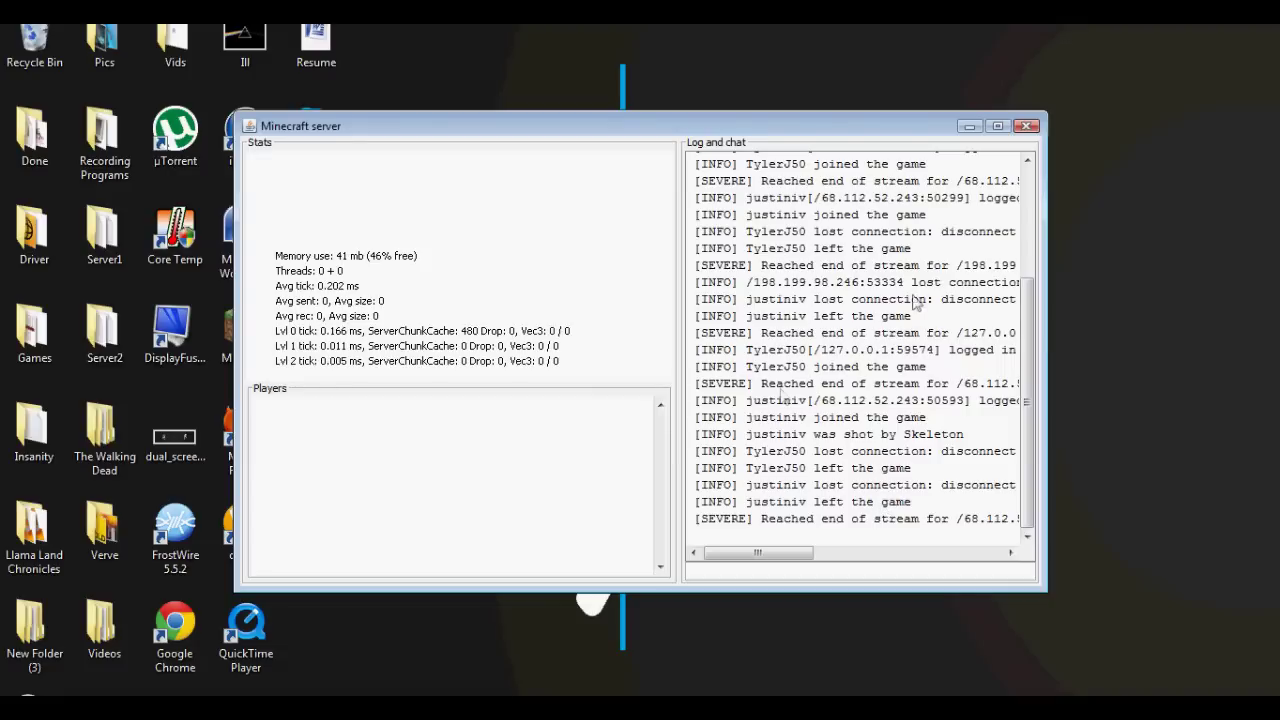
Minimize the Minecraft server window, launch the Minecraft game, and join the multiplayer server My Server
left_click(969, 126)
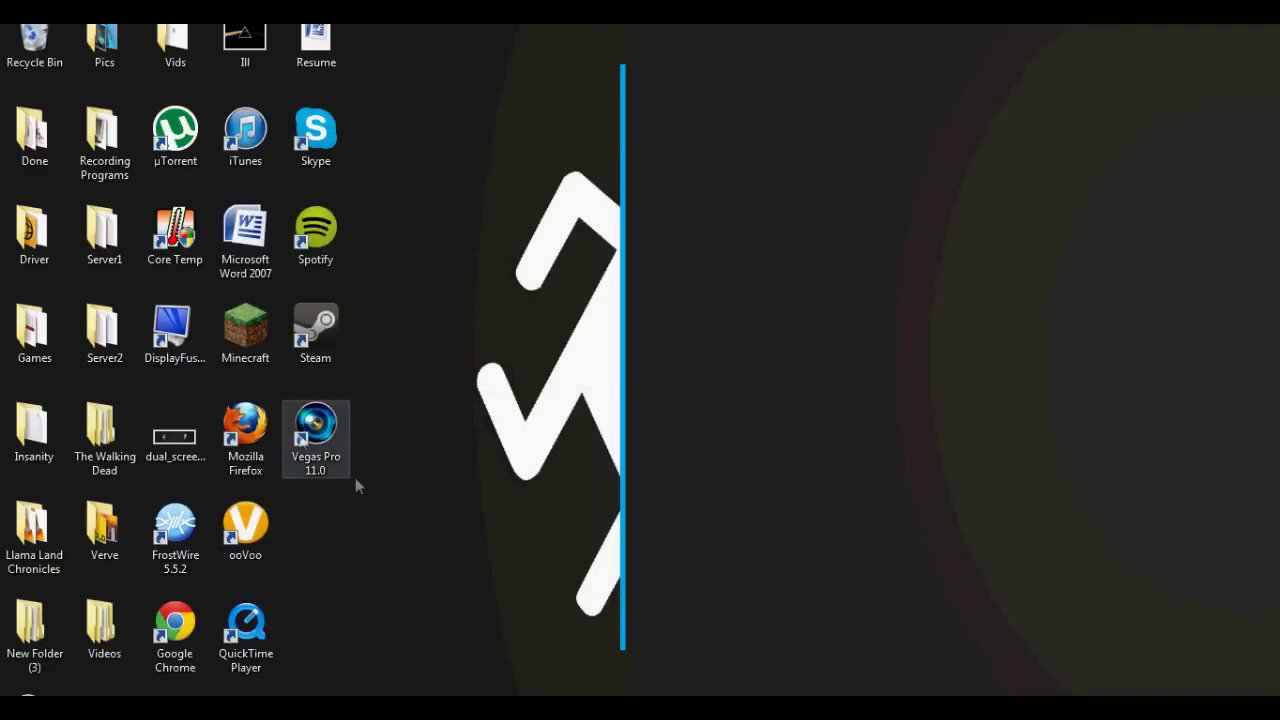
double_click(225, 320)
left_click(683, 374)
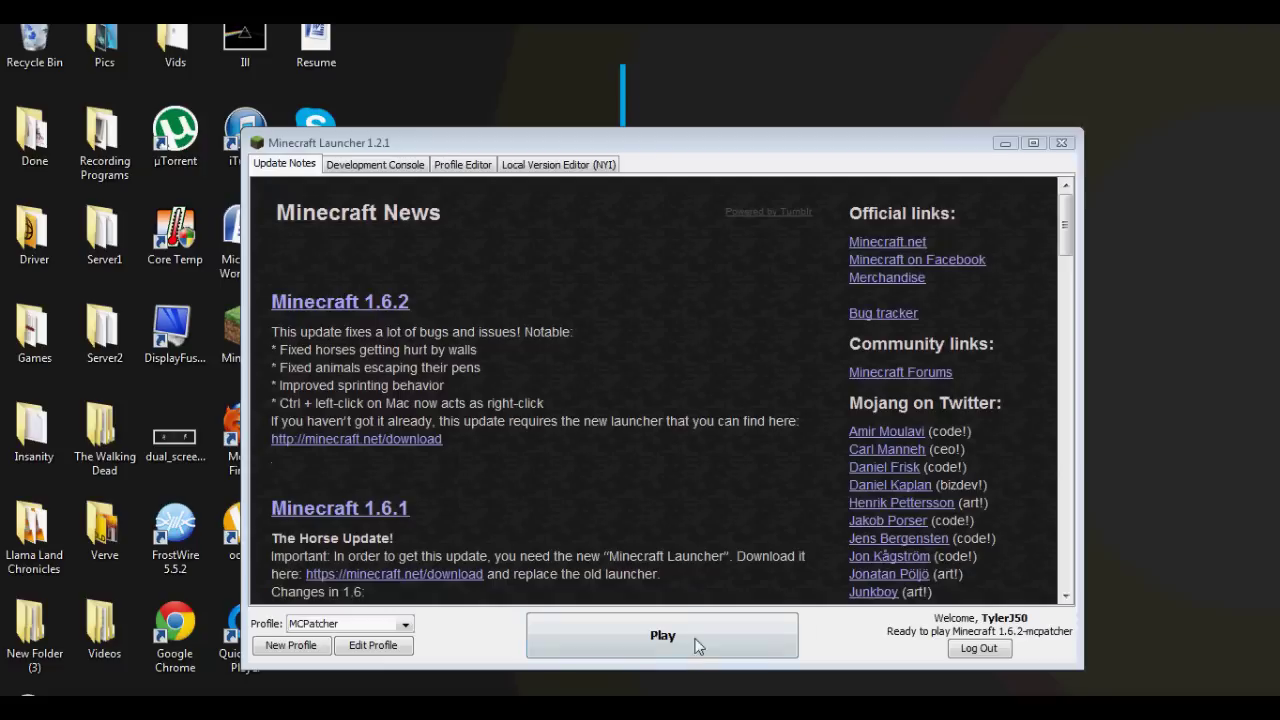
left_click(697, 645)
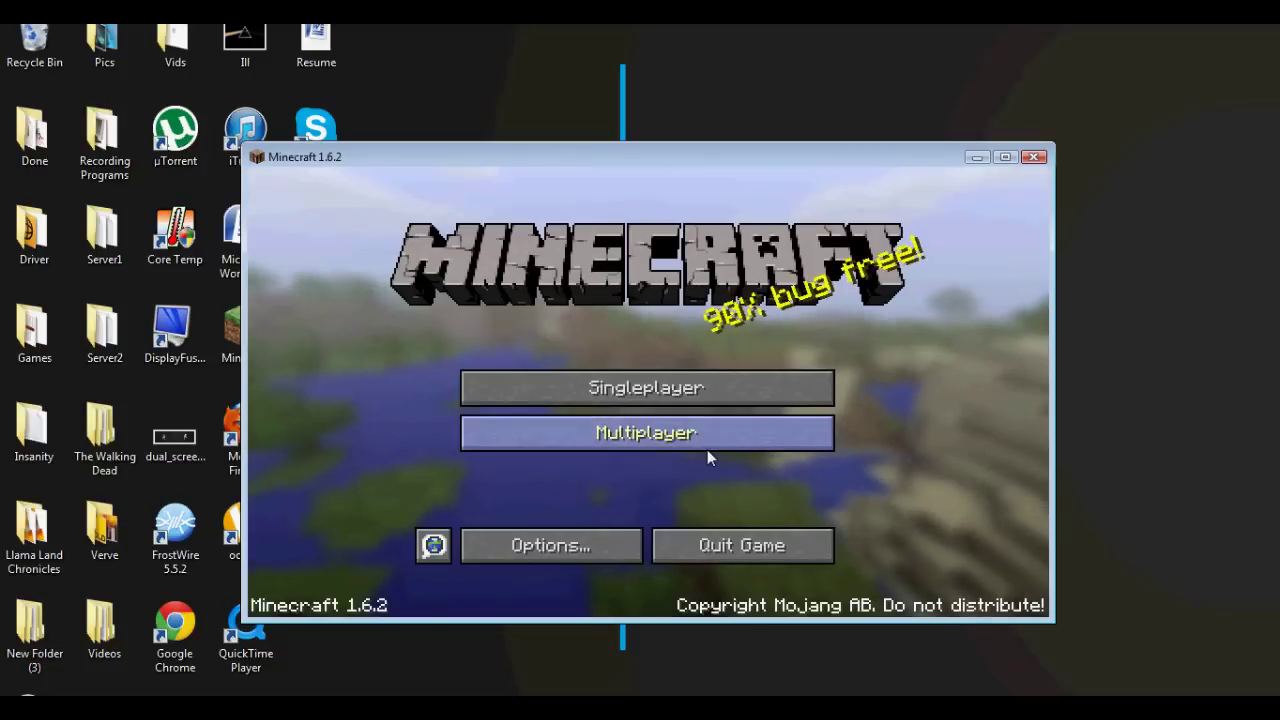
left_click(707, 443)
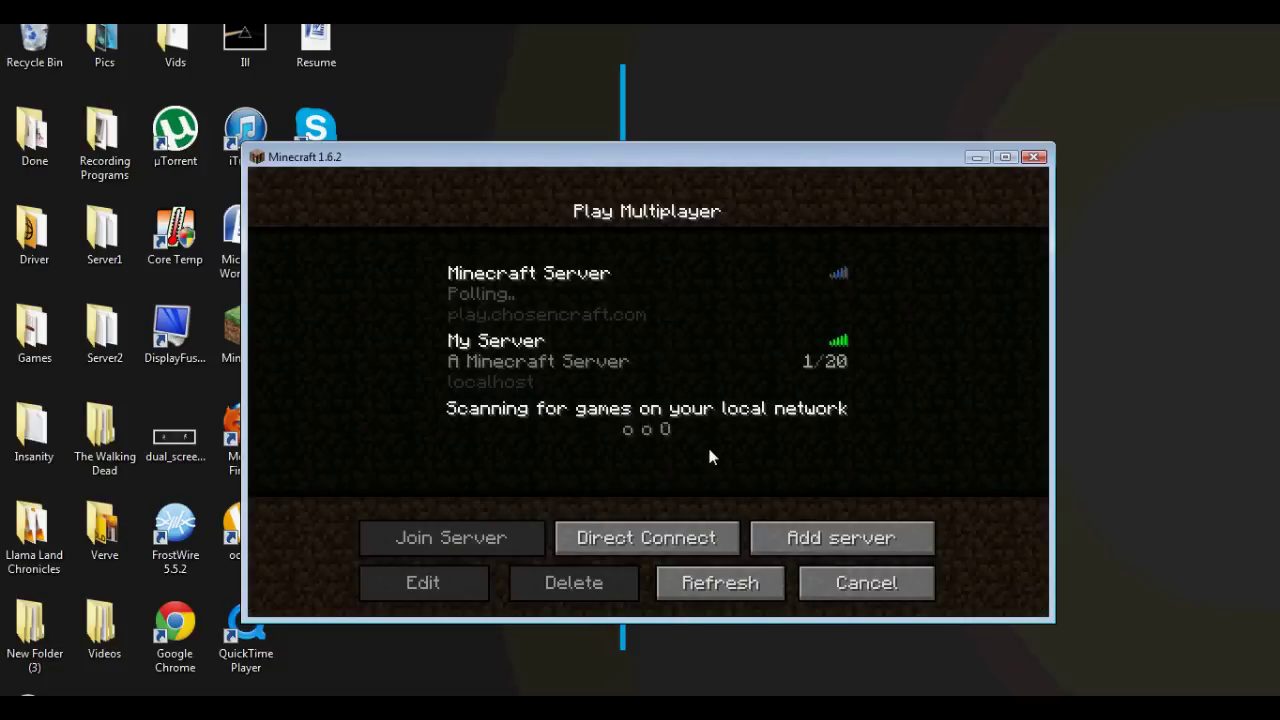
left_click(674, 372)
left_click(674, 372)
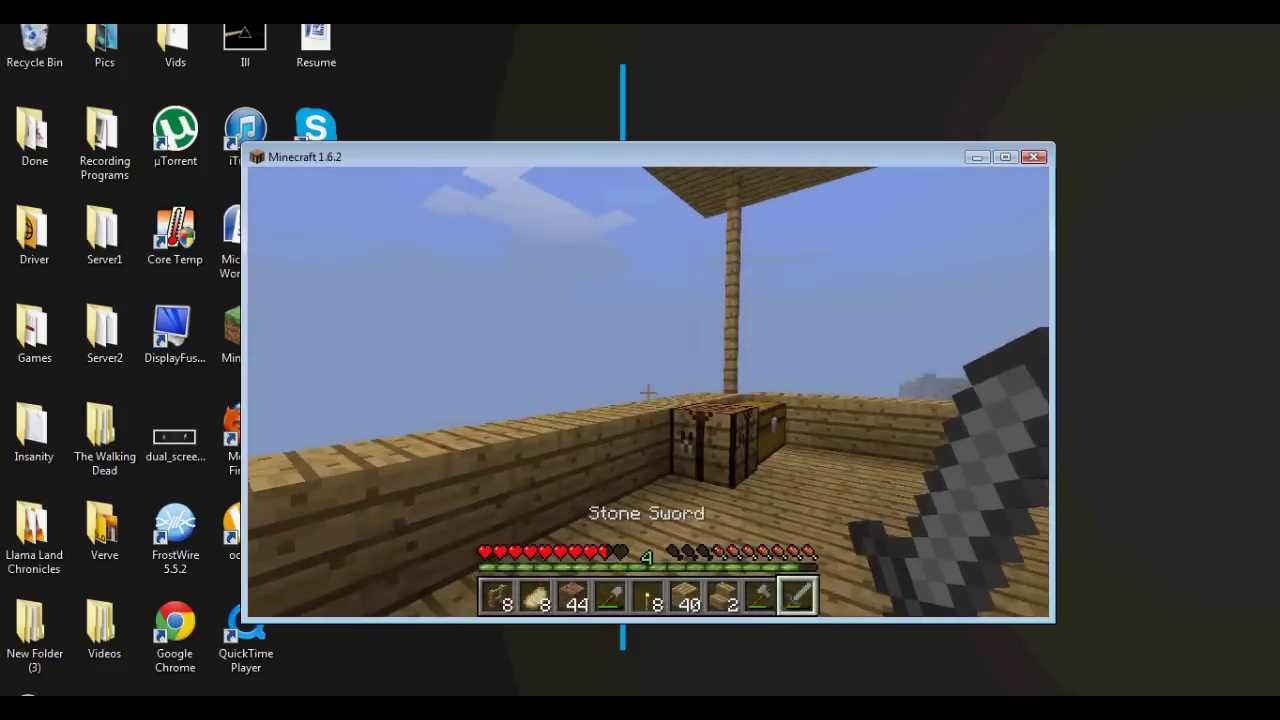
Display the connected players on the server and look out over the landscape from the wooden platform
key("Tab")
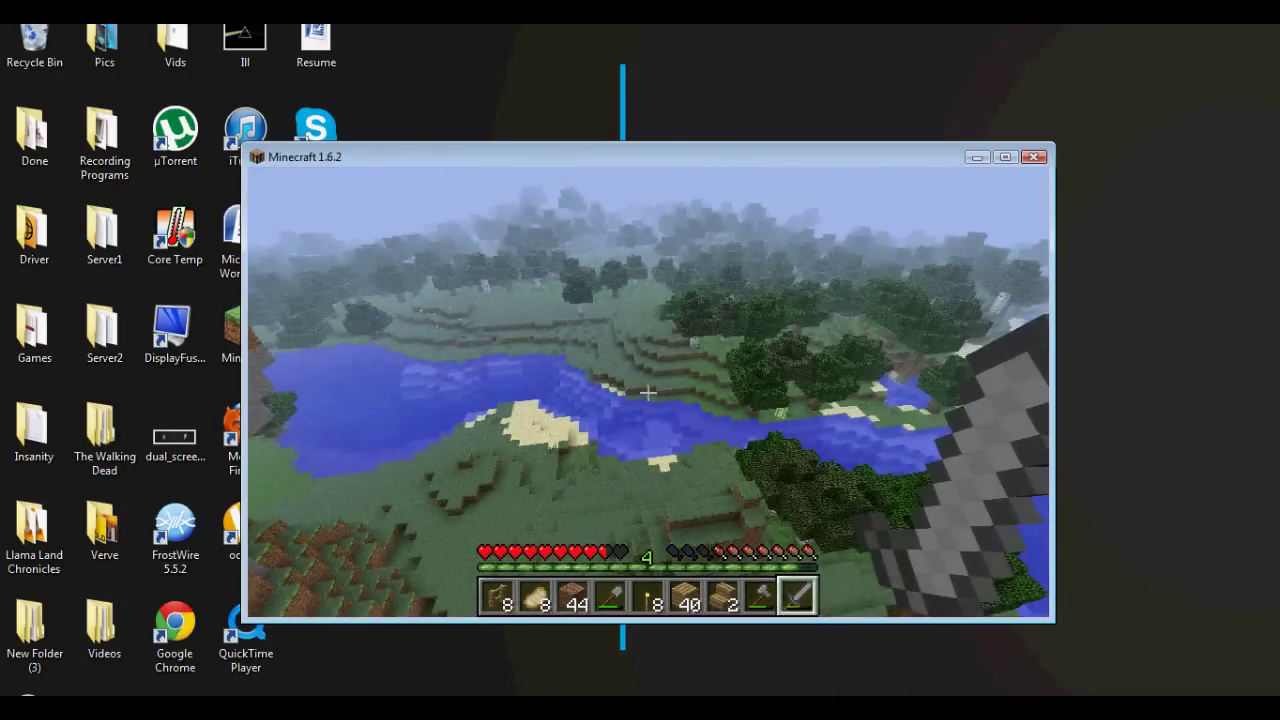
left_click(648, 393)
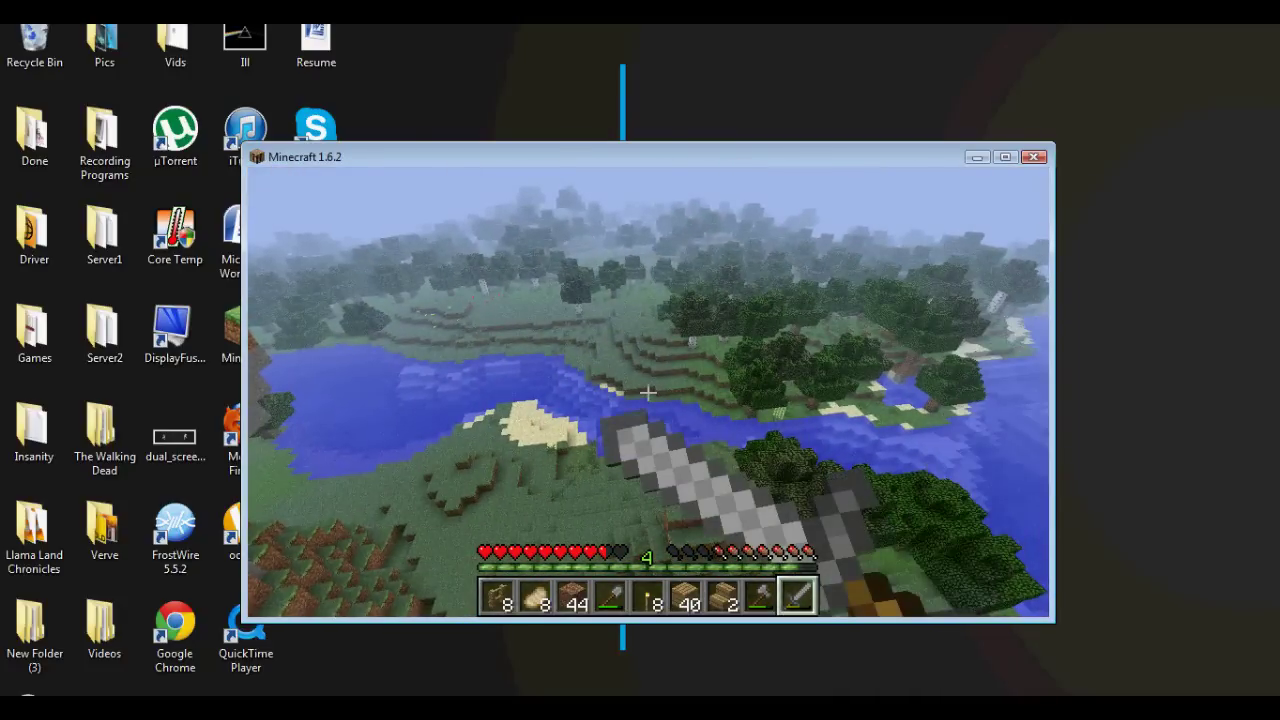
left_click(648, 393)
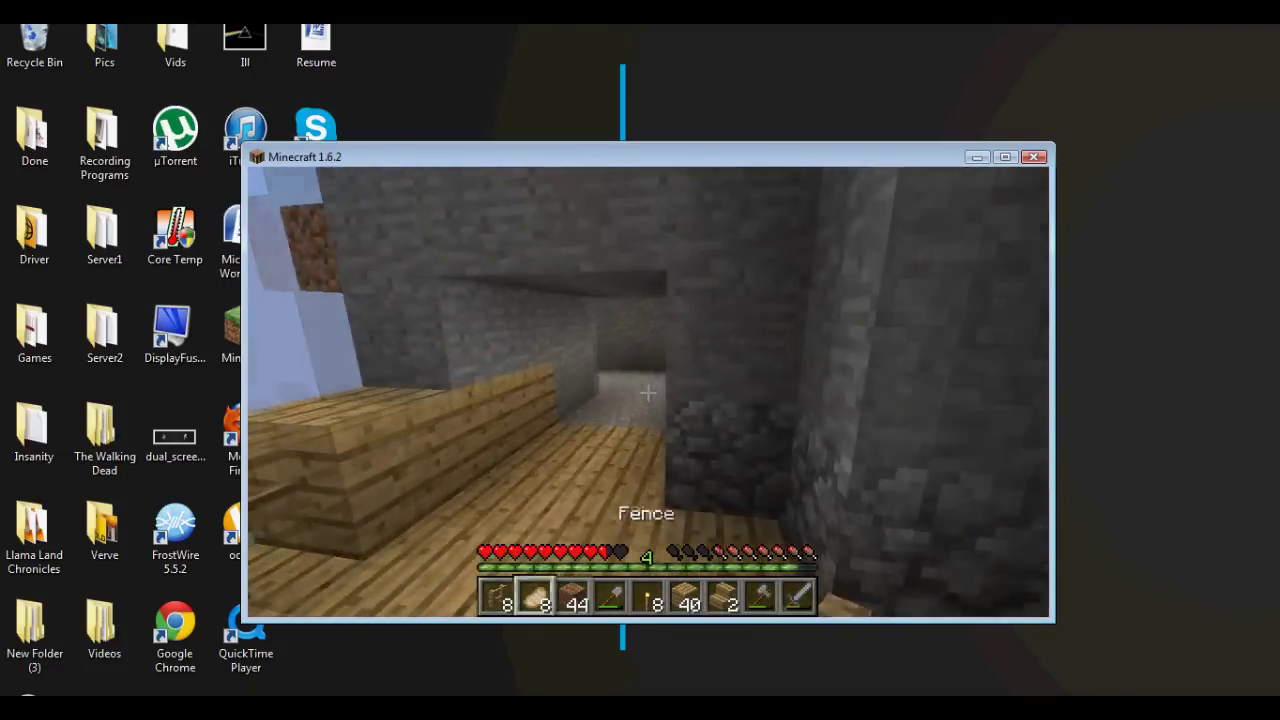
Switch to the torch in the hotbar and walk around the wooden platform and stone rooms to try out the server
scroll(648, 393, "up", 1)
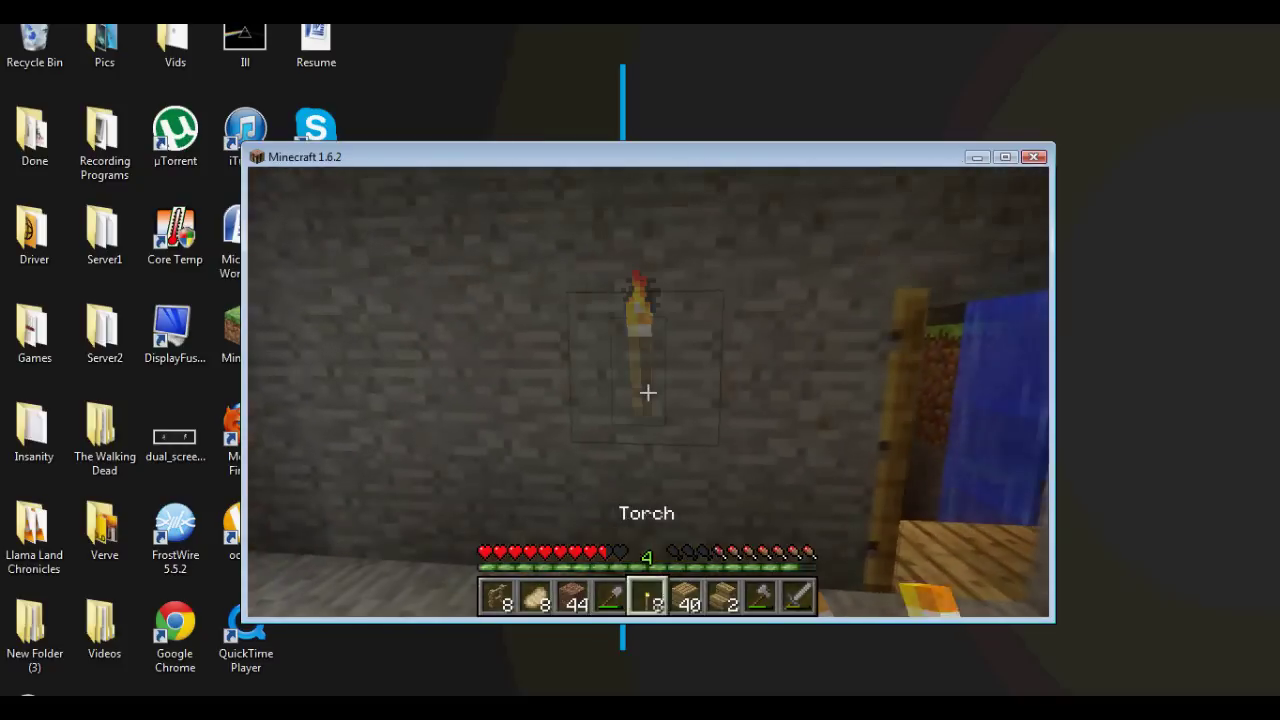
key("w")
key("w")
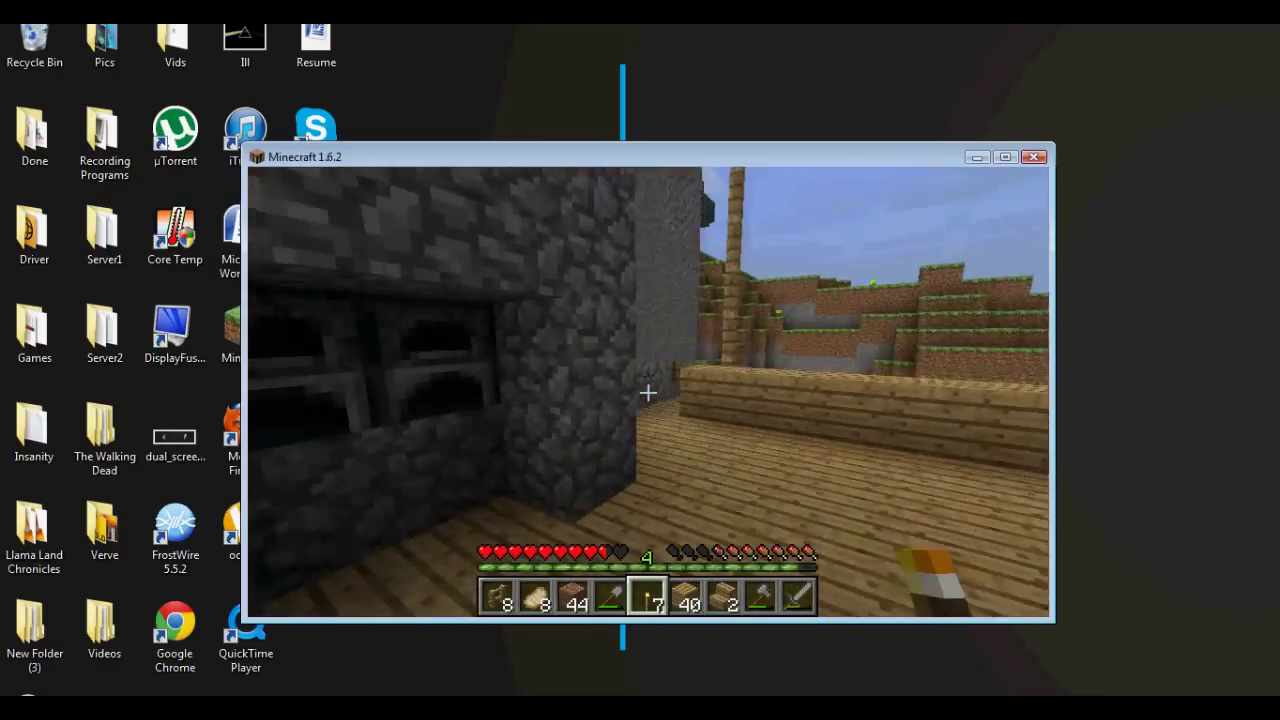
key("w")
key("w")
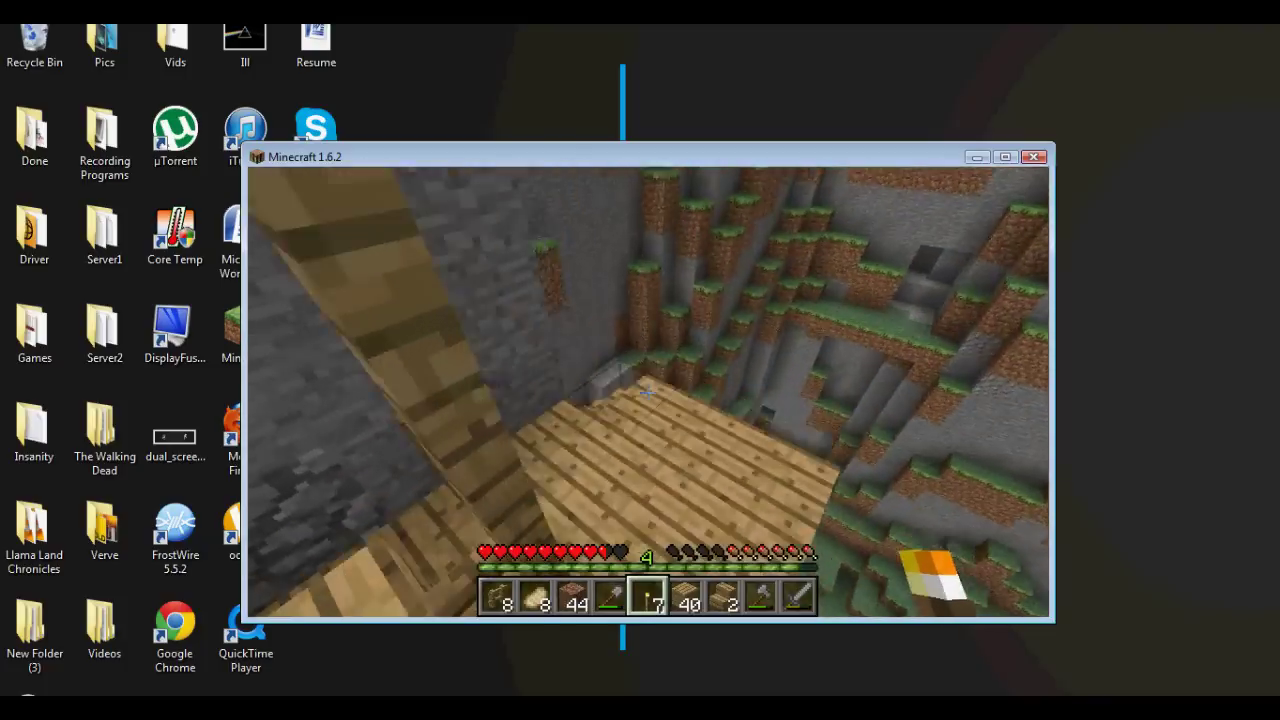
key("w")
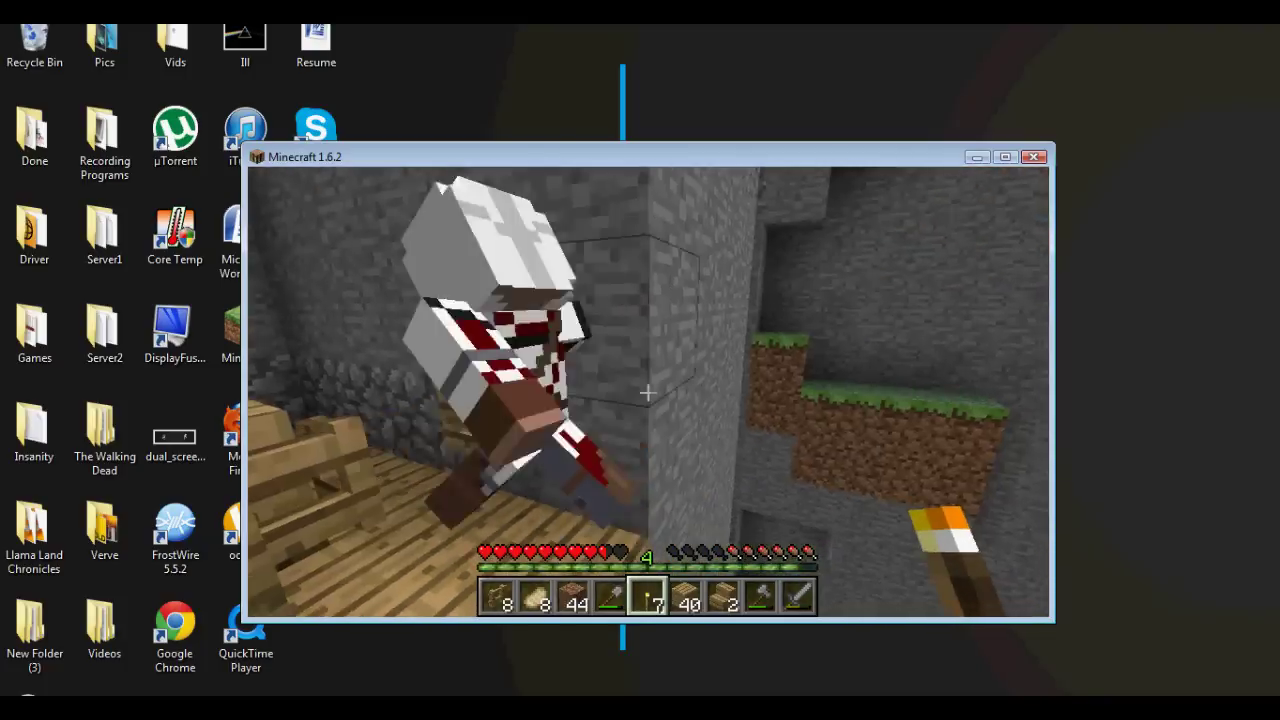
key("w")
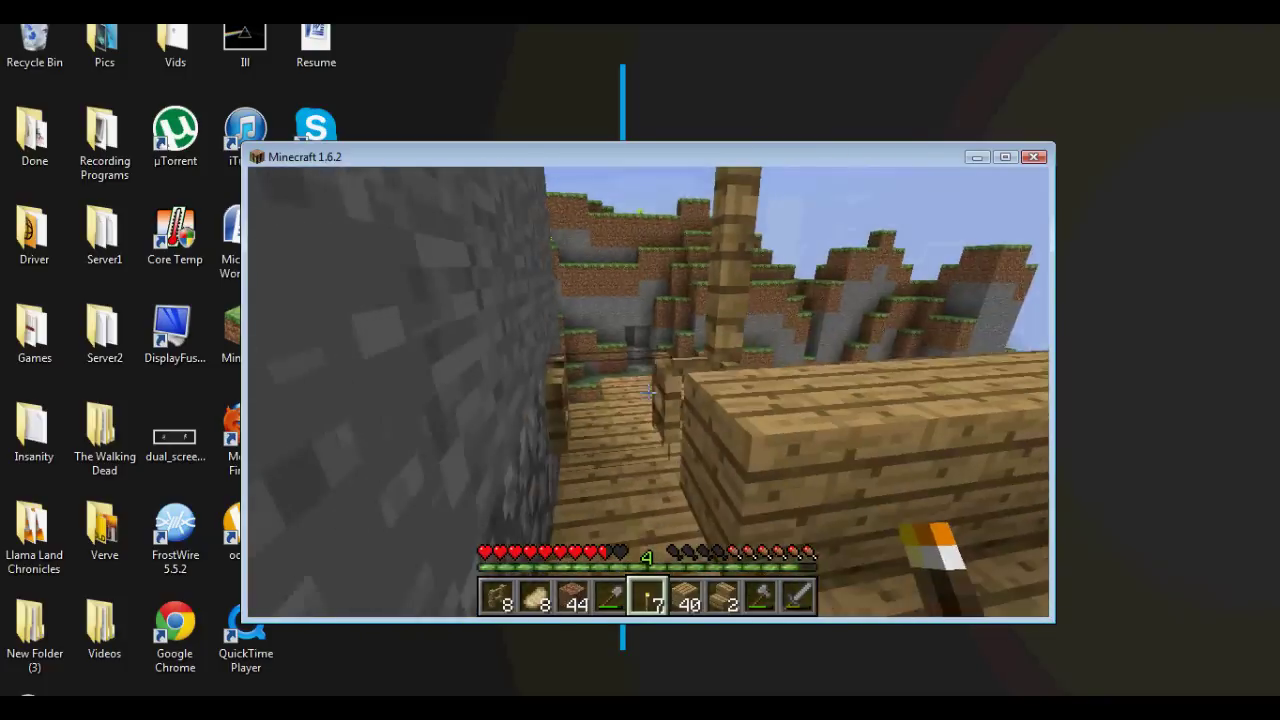
key("w")
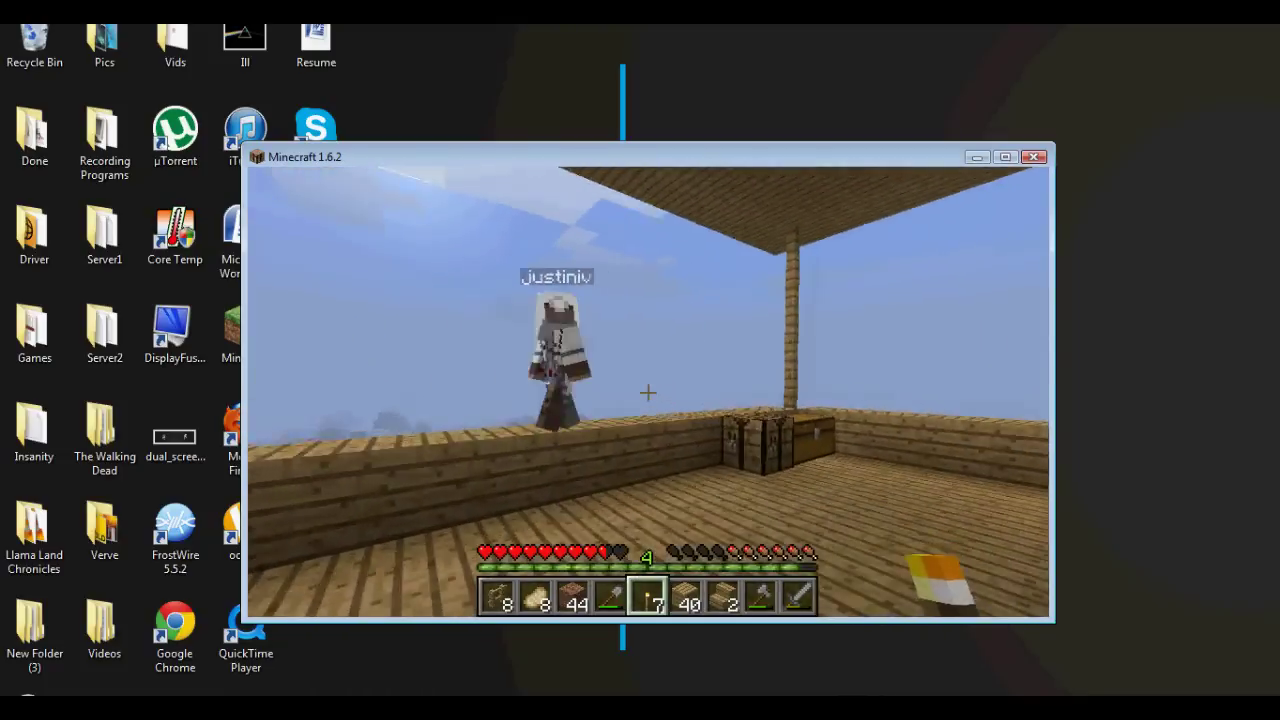